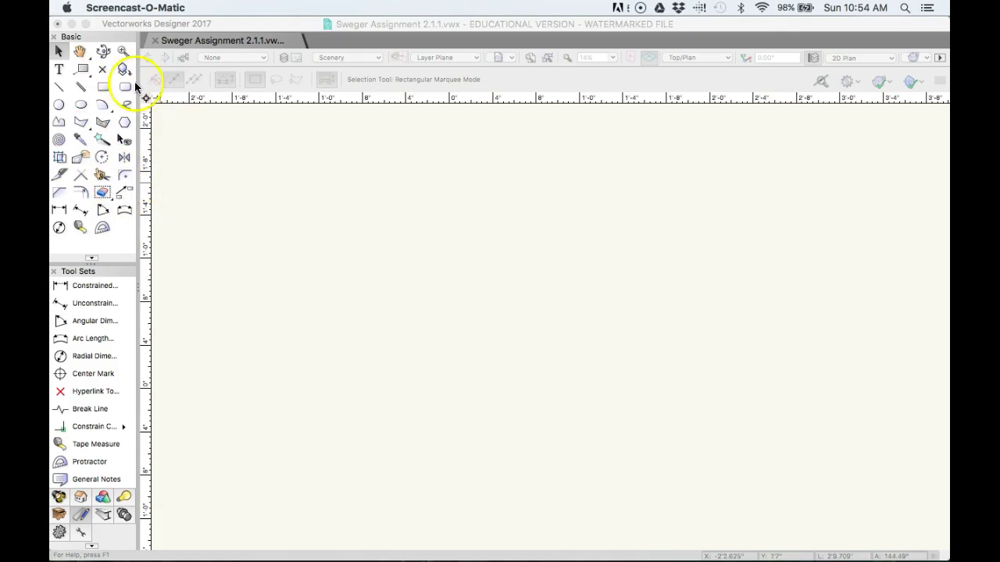
click(58, 88)
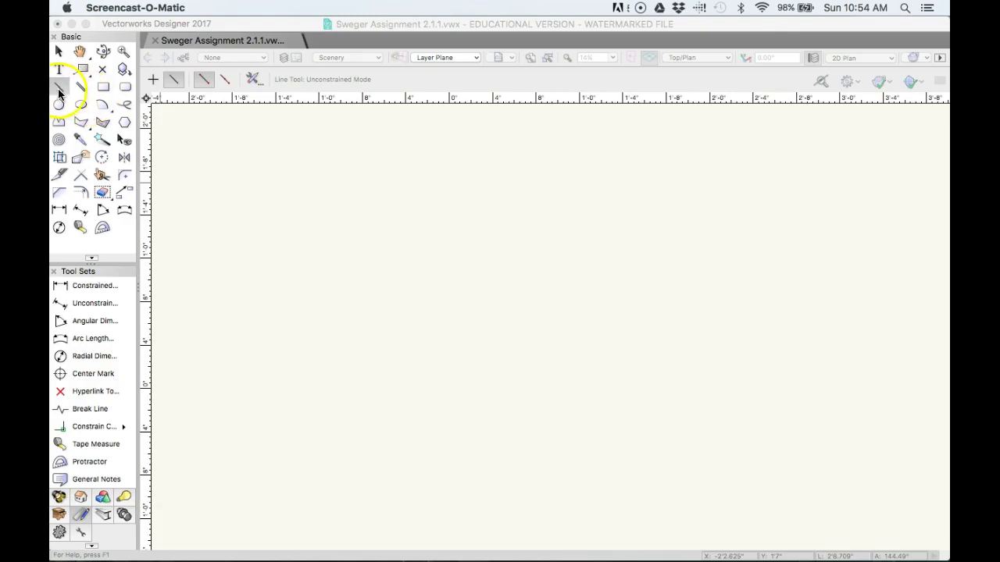
click(105, 87)
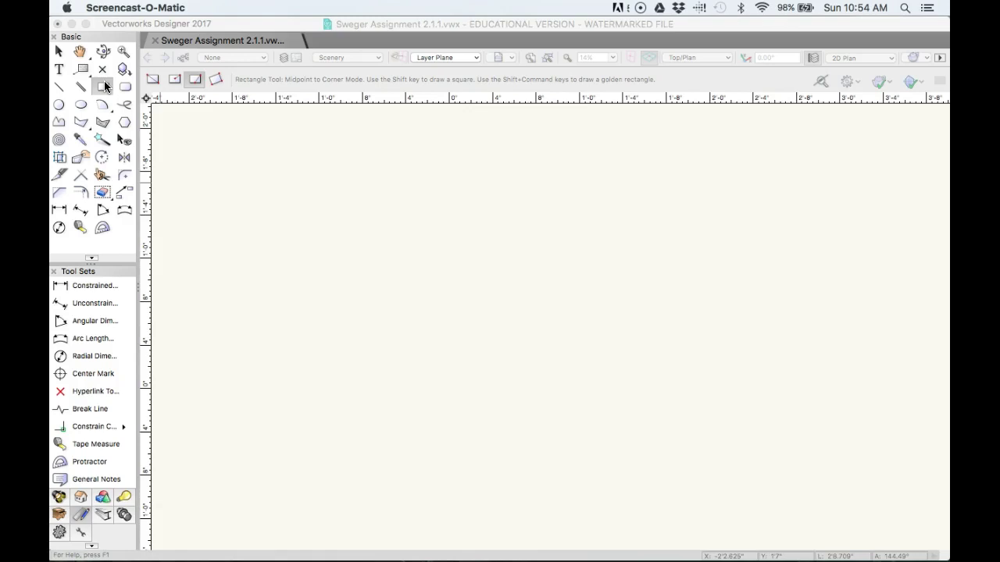
click(239, 218)
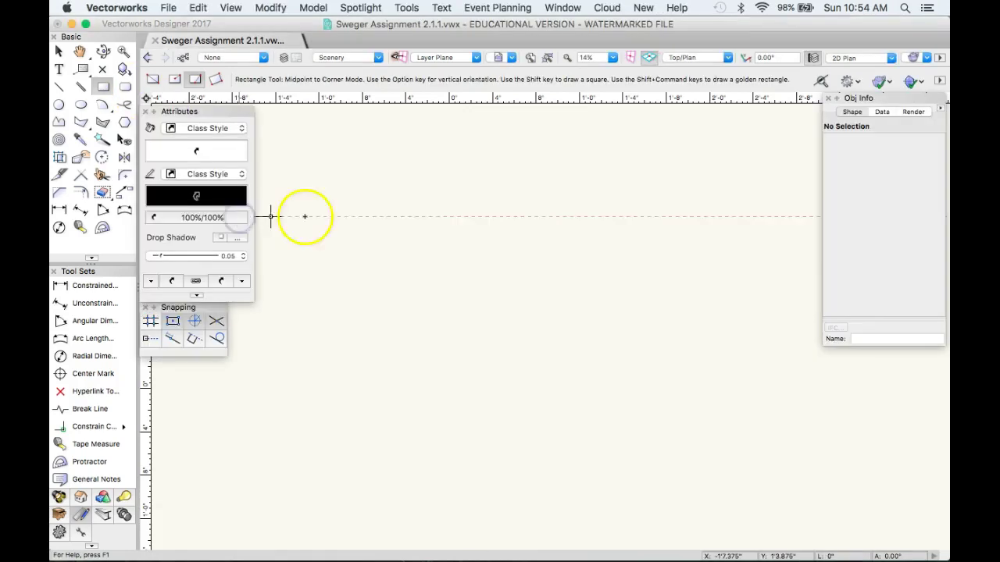
key(Escape)
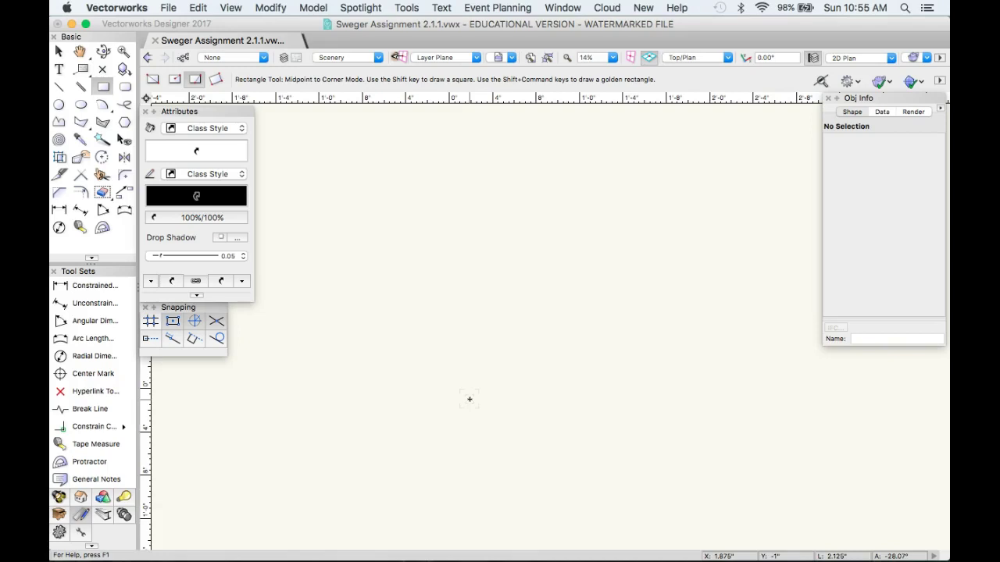
key(2)
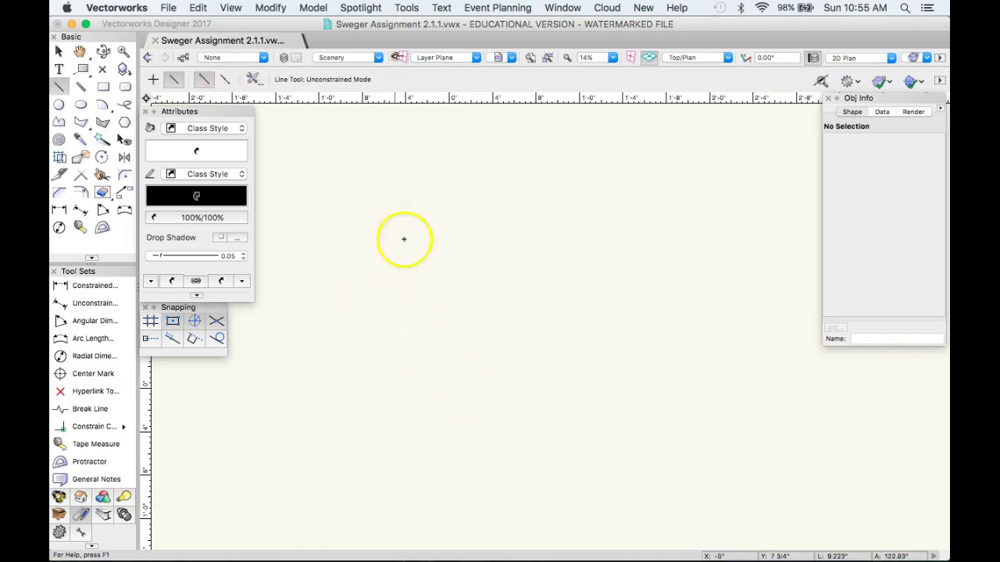
Step: Try drawing a vertical line with the Line tool in Constrained Mode
click(62, 86)
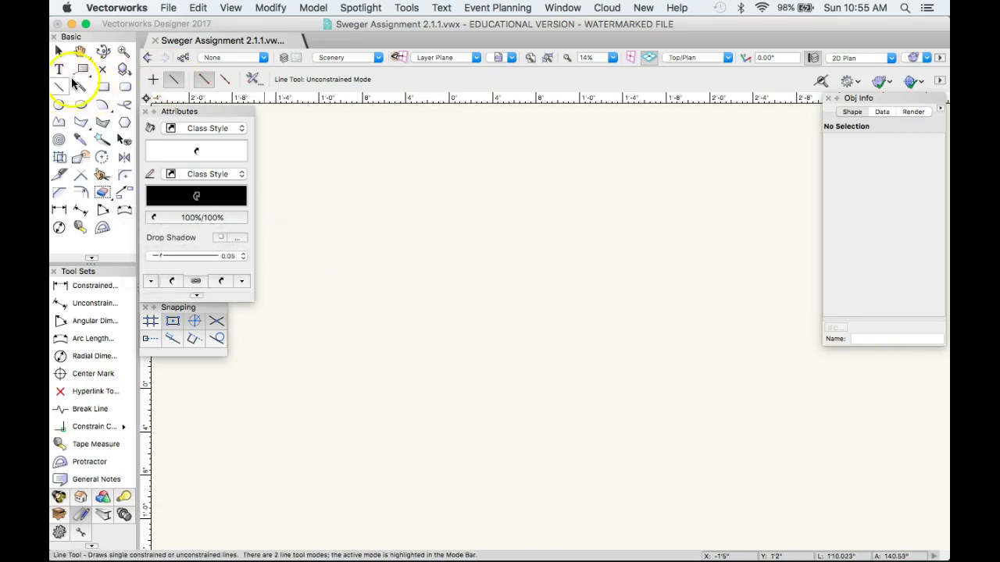
click(152, 82)
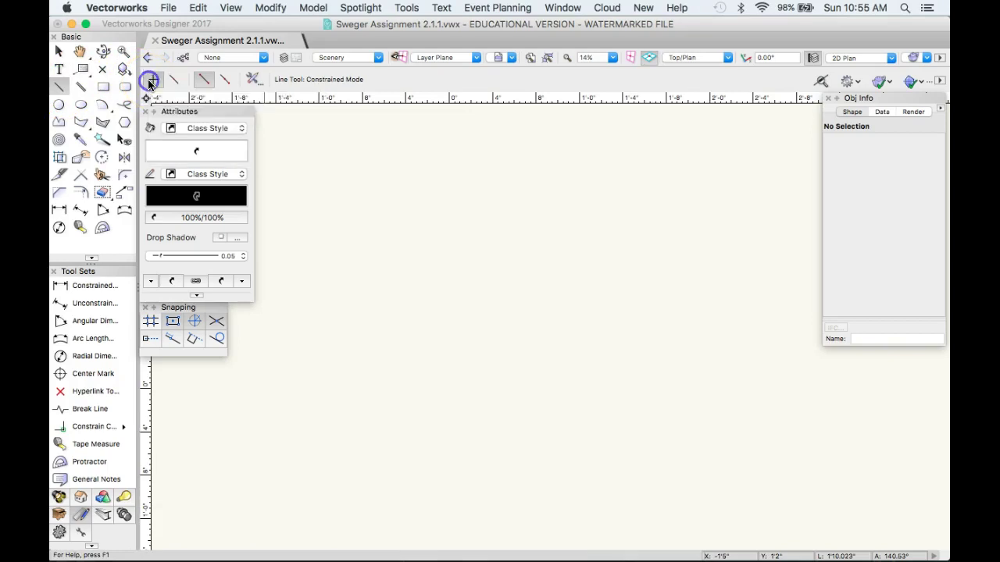
click(404, 255)
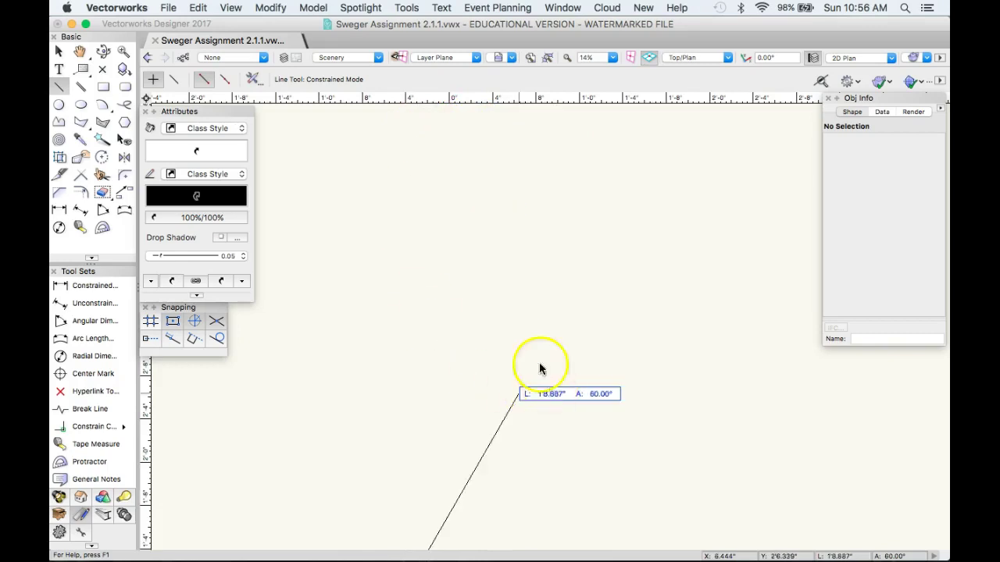
scroll(413, 234, down, 3)
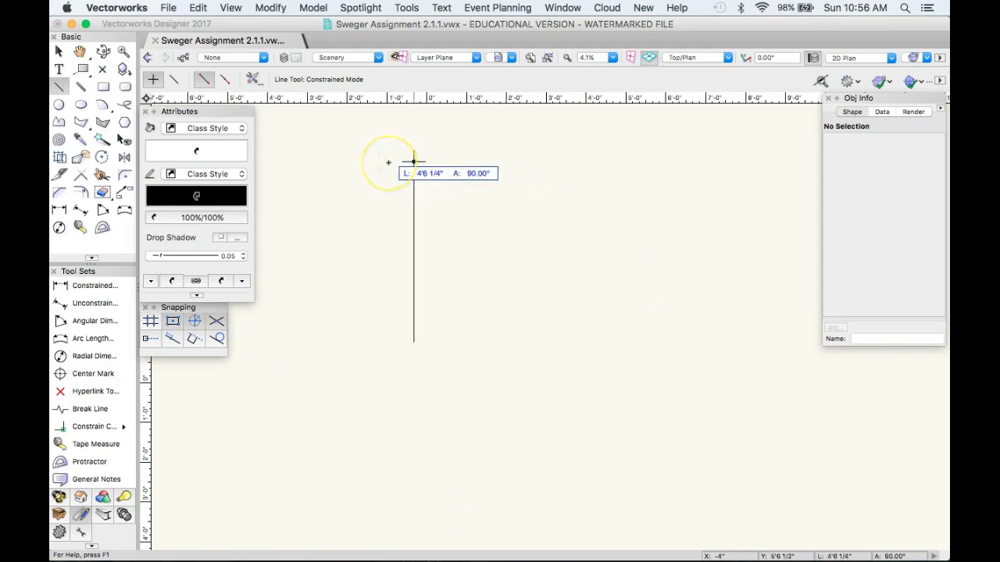
Step: Draw a single line about 6' long at a 30° angle with the Line tool in Unconstrained Mode
click(175, 80)
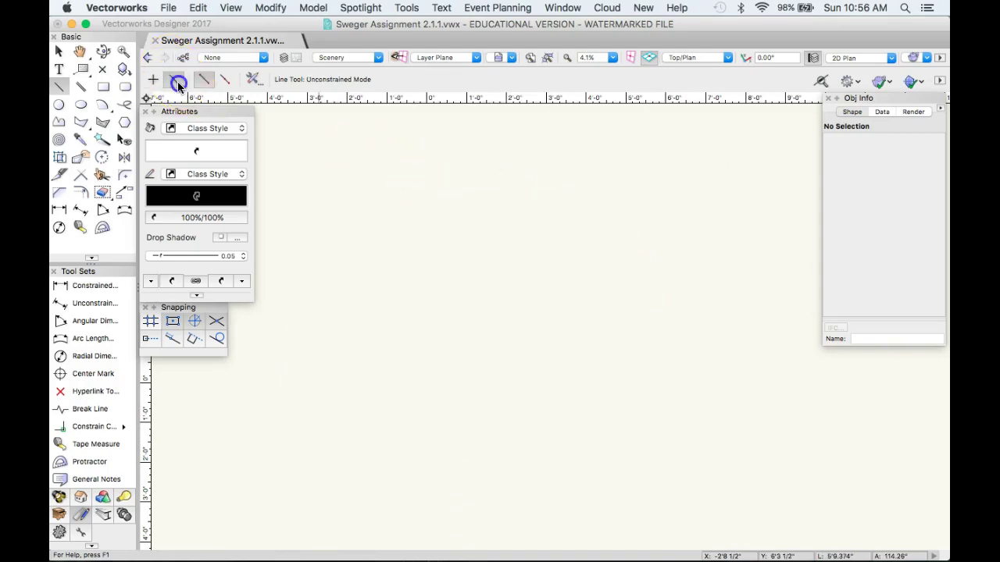
click(451, 354)
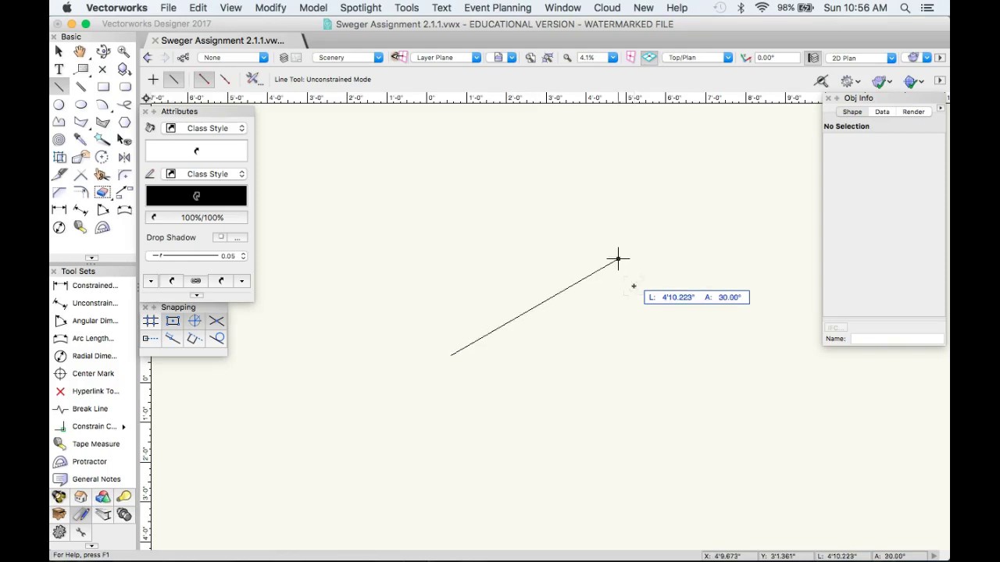
drag(618, 259, 743, 355)
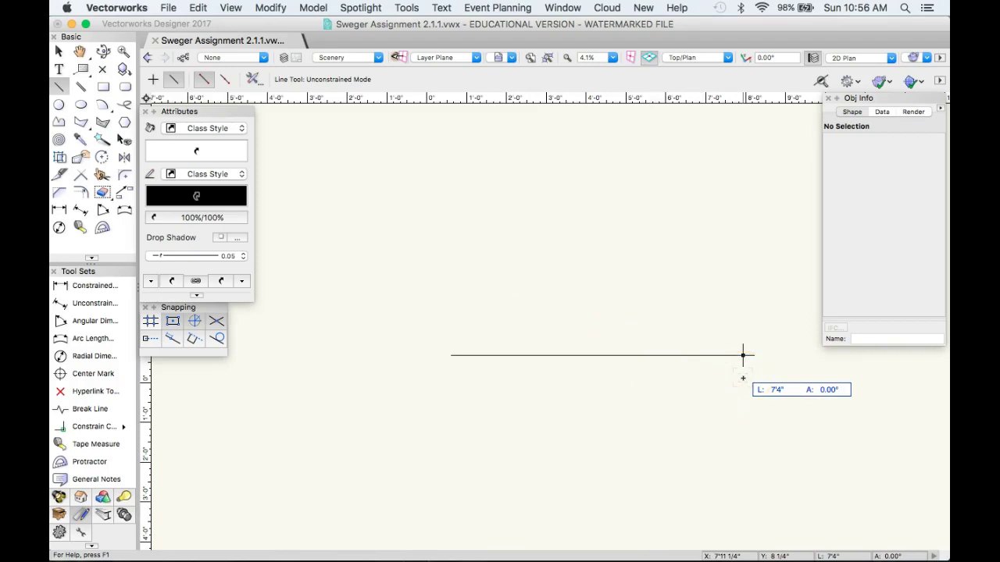
click(743, 356)
drag(737, 301, 657, 236)
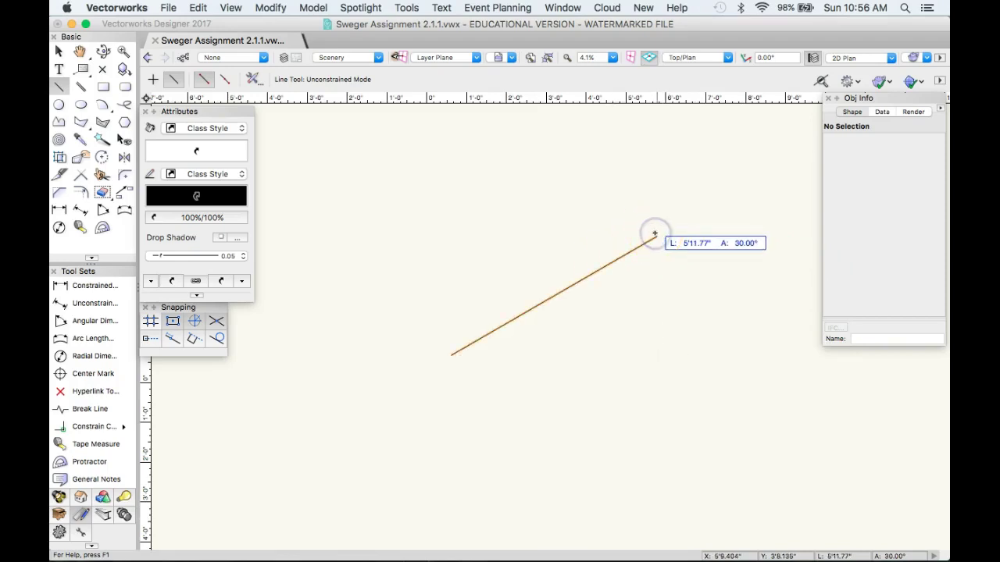
click(648, 221)
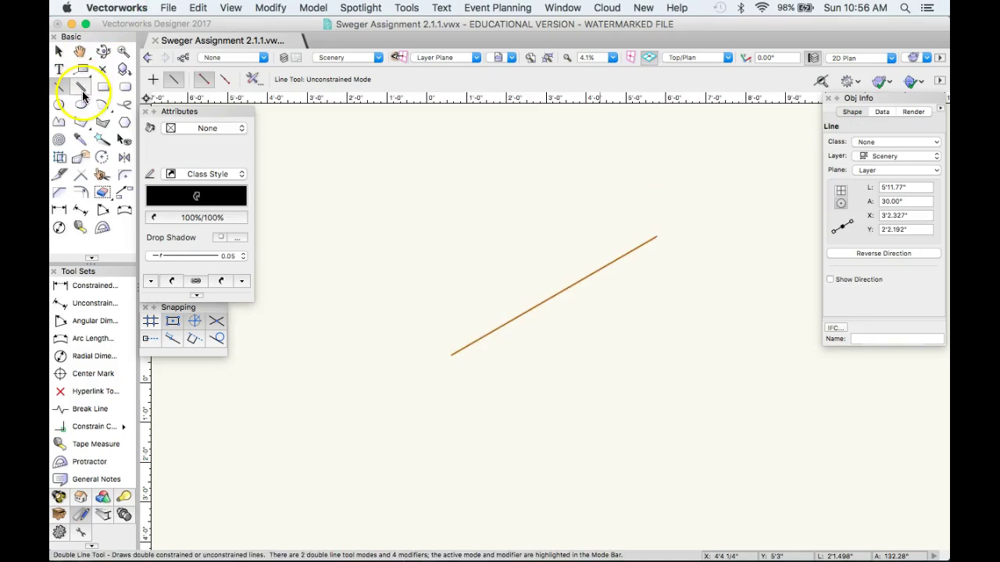
Step: Draw a vertical line about 21'11" long to the left of the angled line, using the Line tool's Center Mode
click(225, 81)
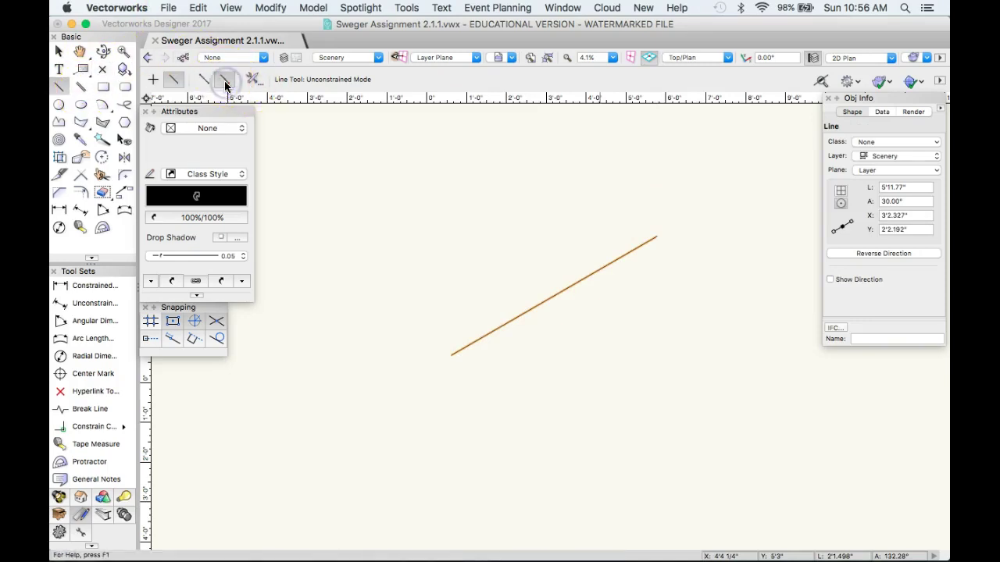
click(225, 82)
click(200, 80)
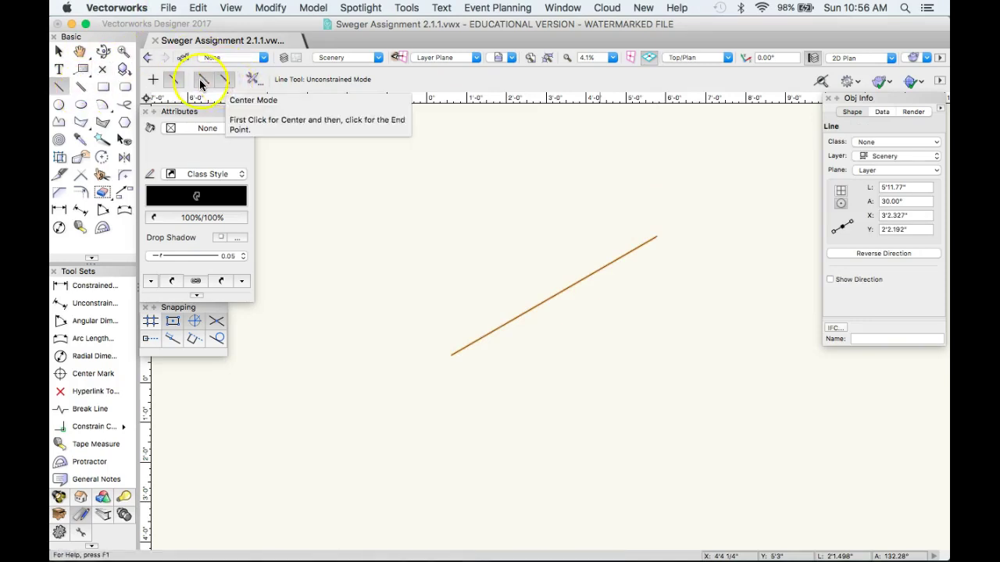
click(225, 79)
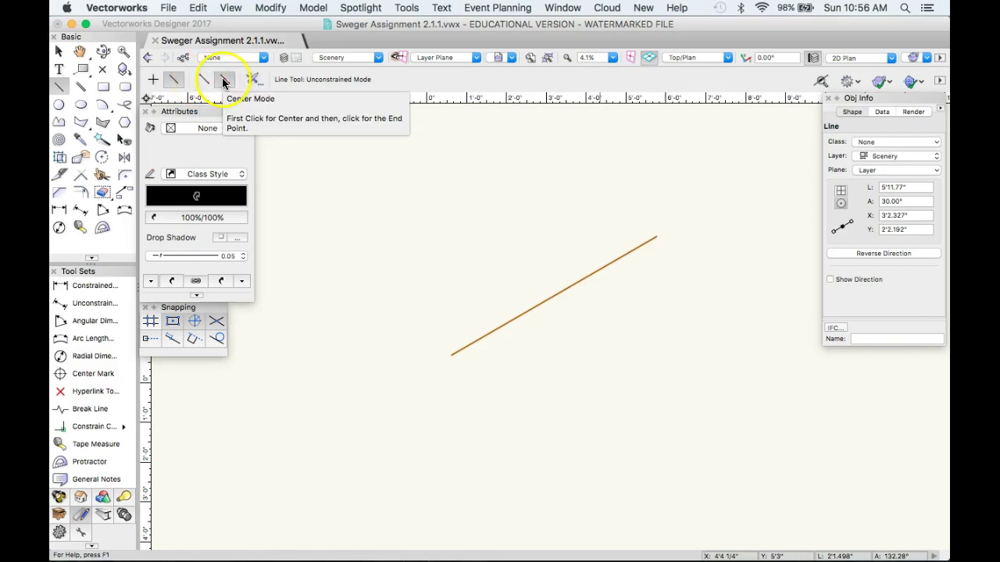
click(404, 292)
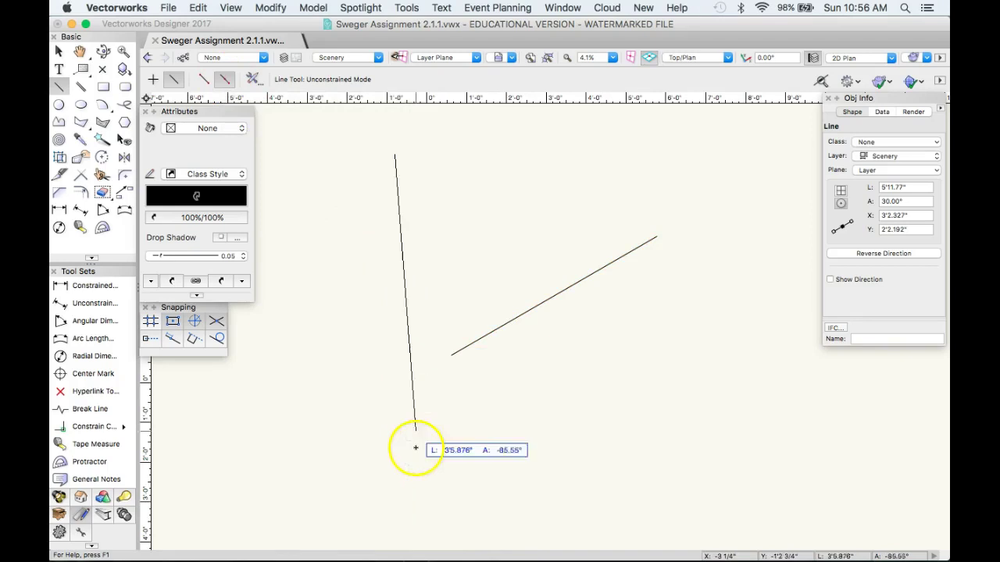
scroll(404, 486, down, 3)
scroll(404, 487, down, 2)
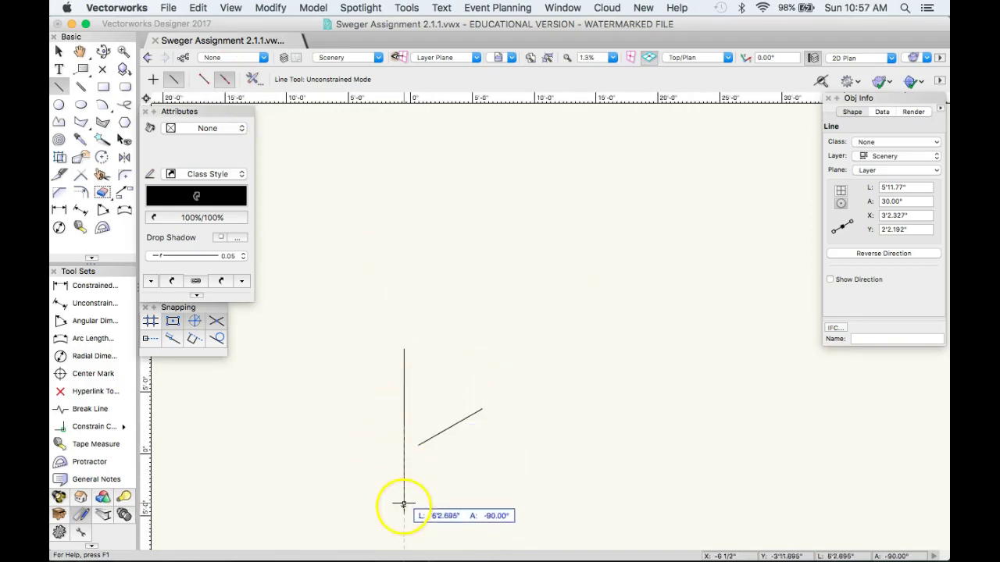
scroll(402, 500, down, 3)
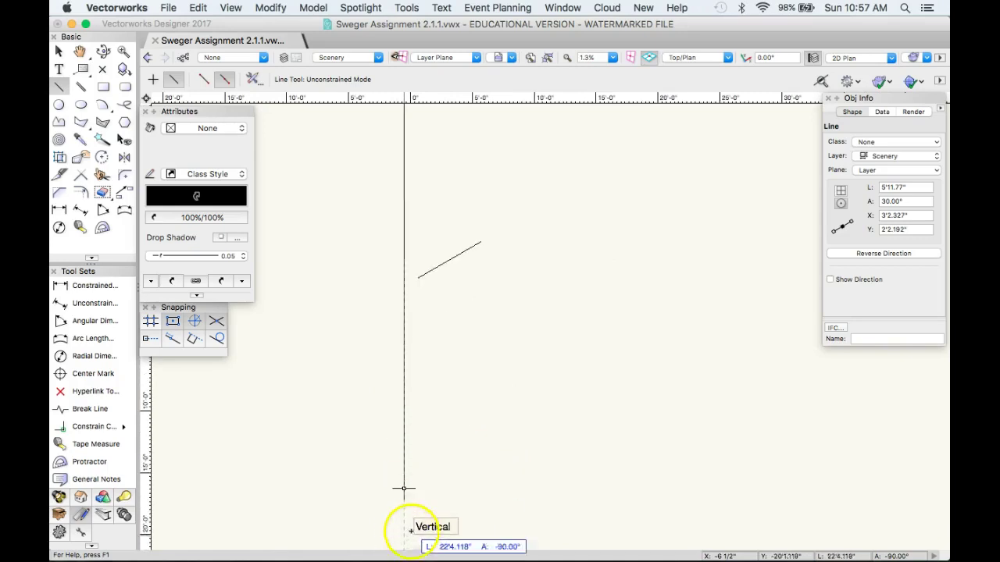
click(410, 394)
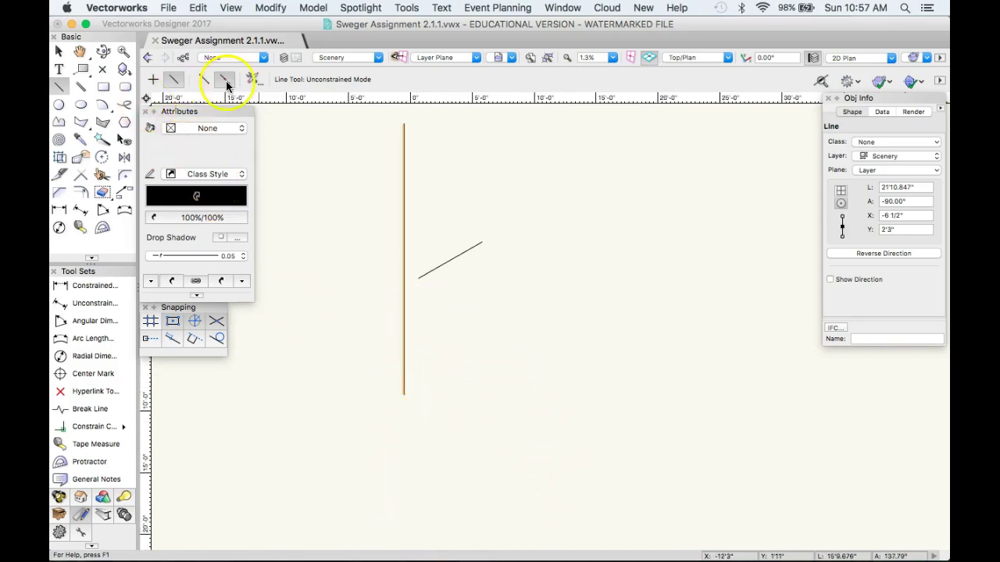
Step: Draw a vertical line about 38' long from its center, right of the existing lines, in the Dashed class 6. Centerline Section Dash
click(264, 58)
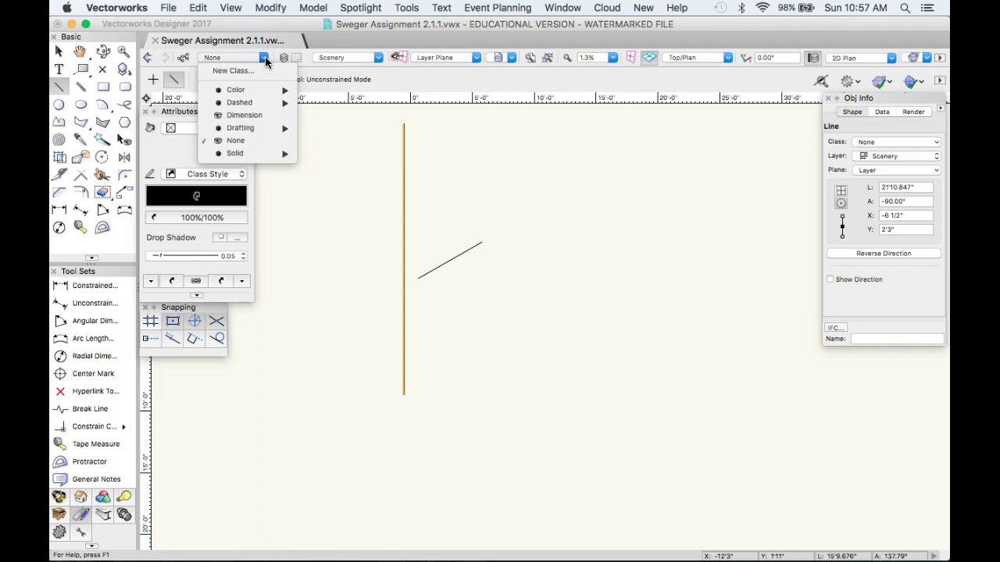
click(260, 104)
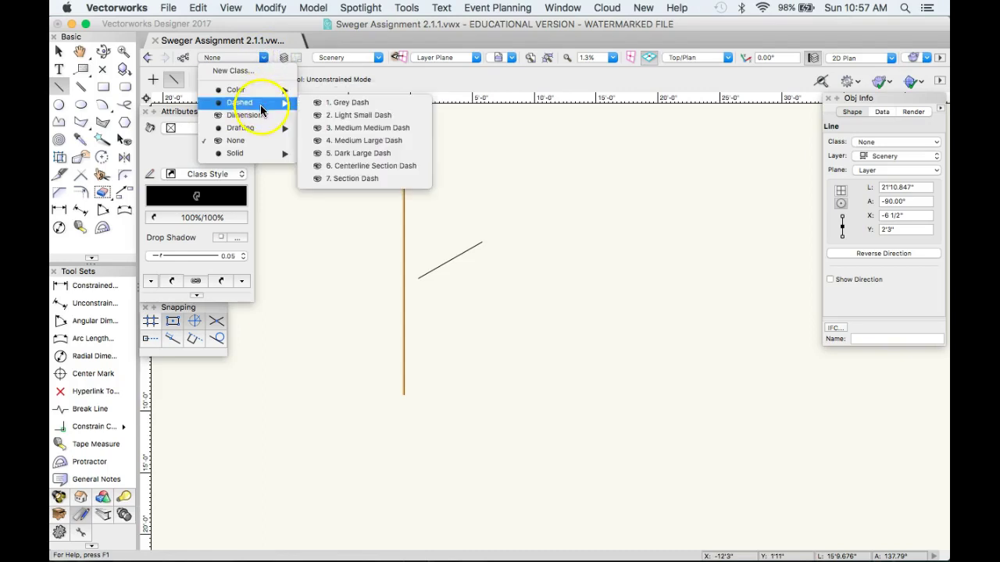
click(377, 167)
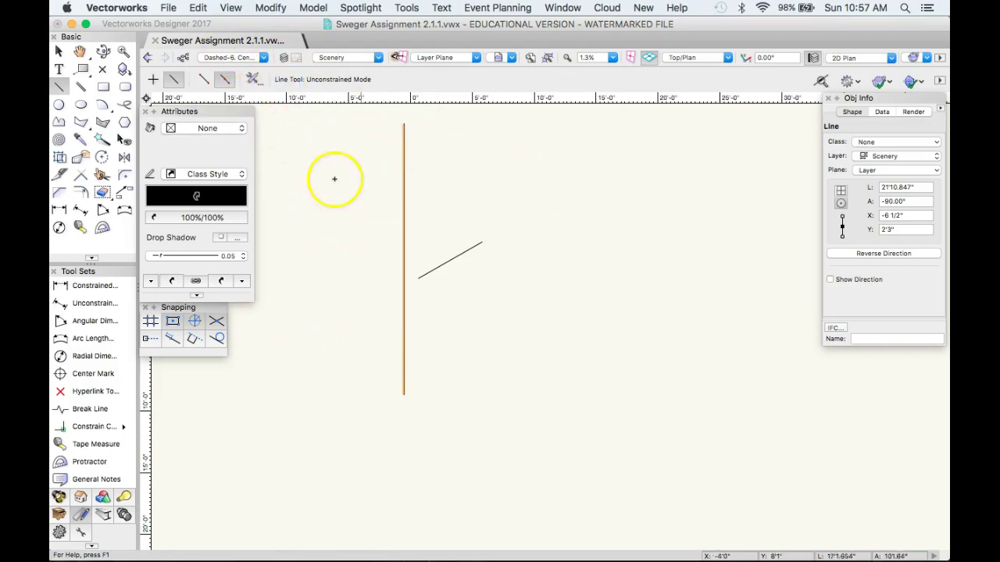
click(622, 260)
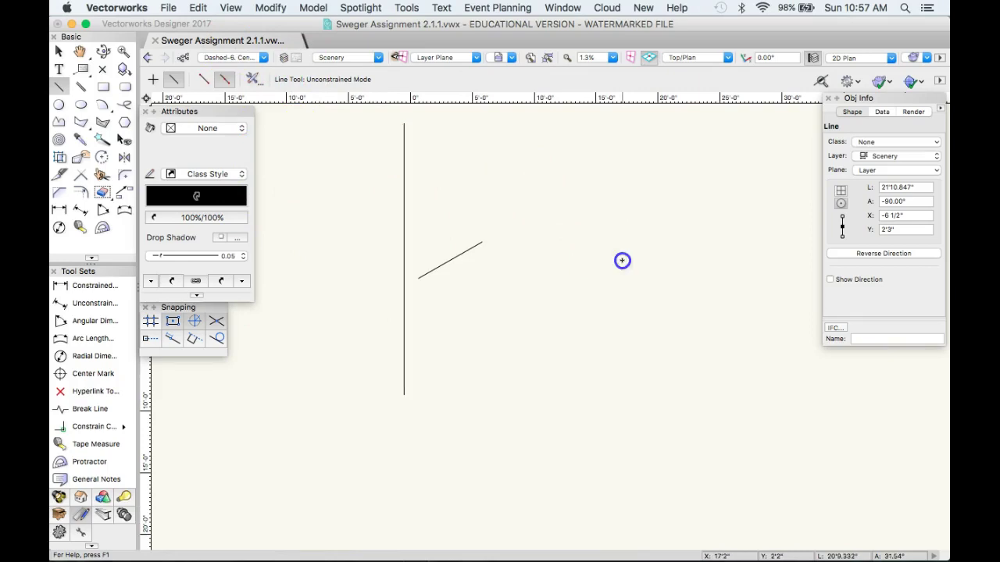
click(623, 495)
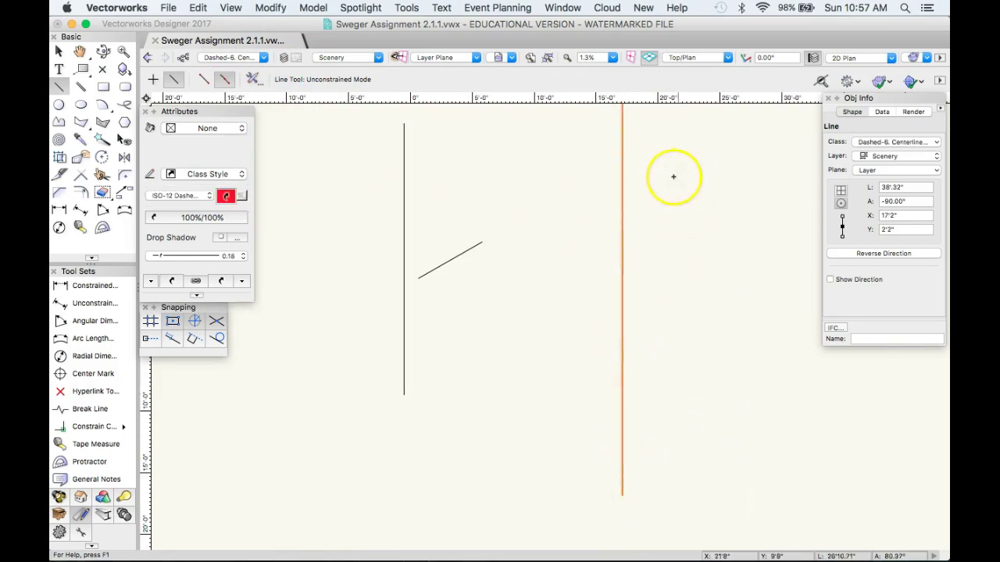
scroll(635, 301, up, 15)
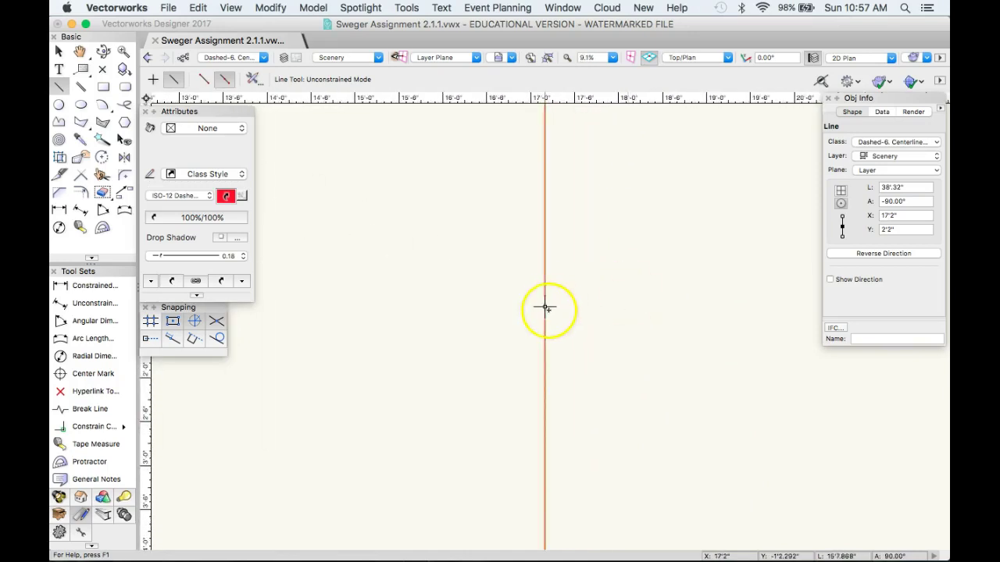
scroll(548, 310, up, 8)
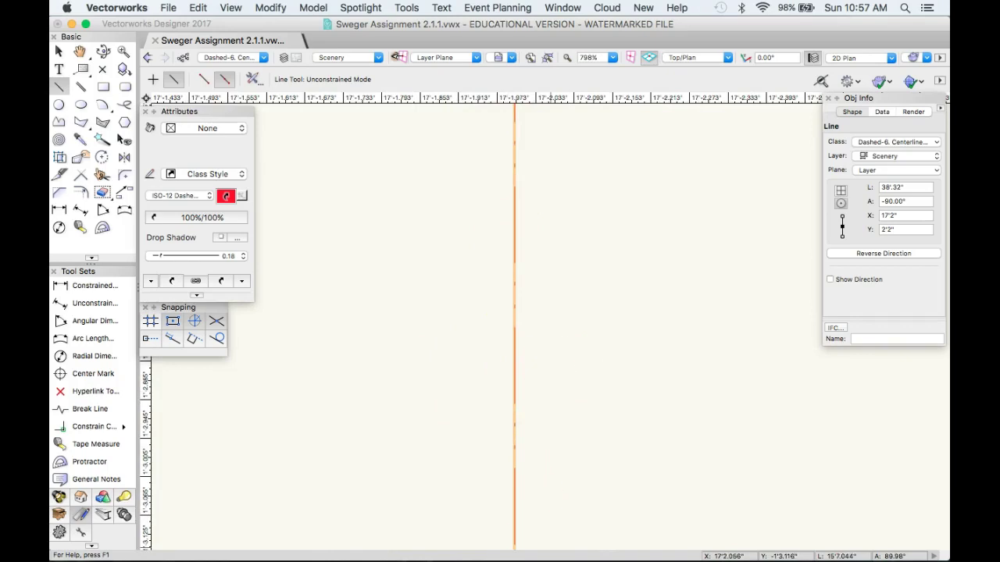
scroll(486, 287, down, 10)
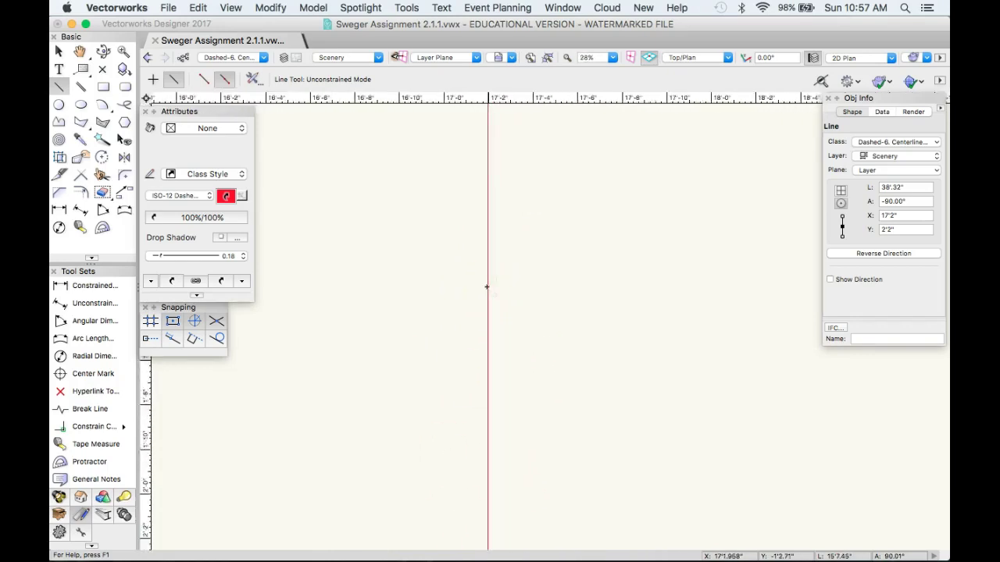
scroll(486, 287, down, 8)
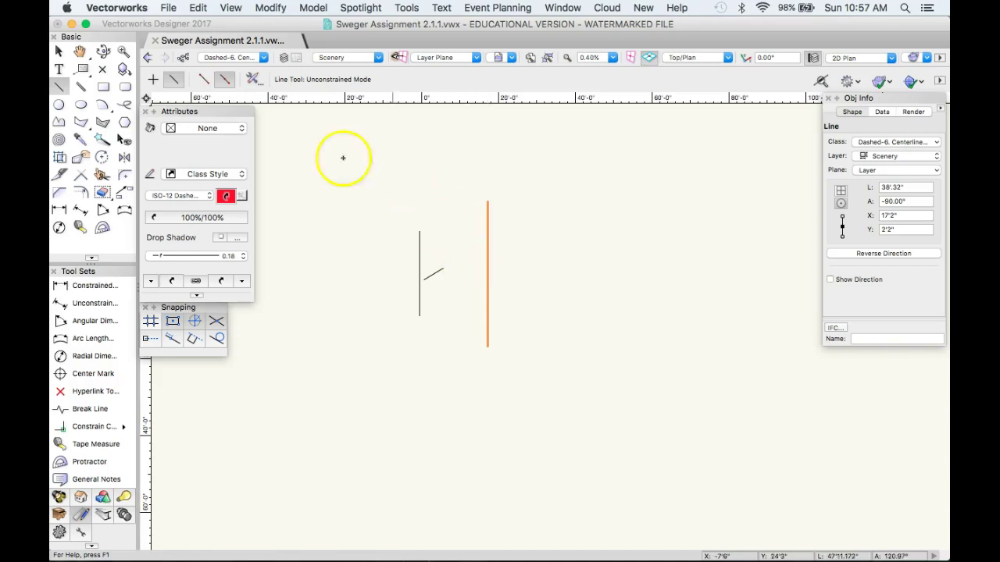
Step: Set the active class to Drafting-3. Medium
click(262, 58)
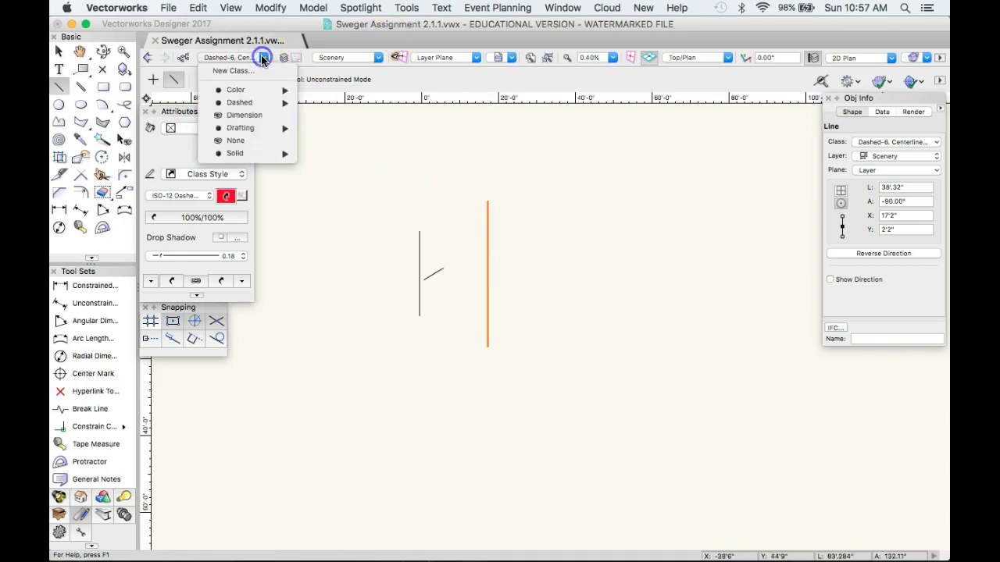
mouse_move(256, 135)
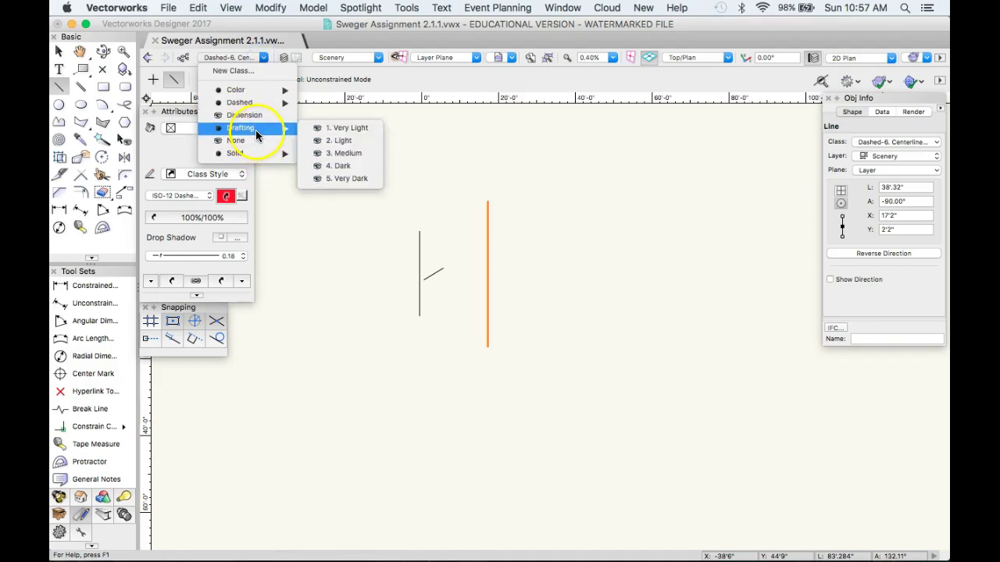
click(330, 154)
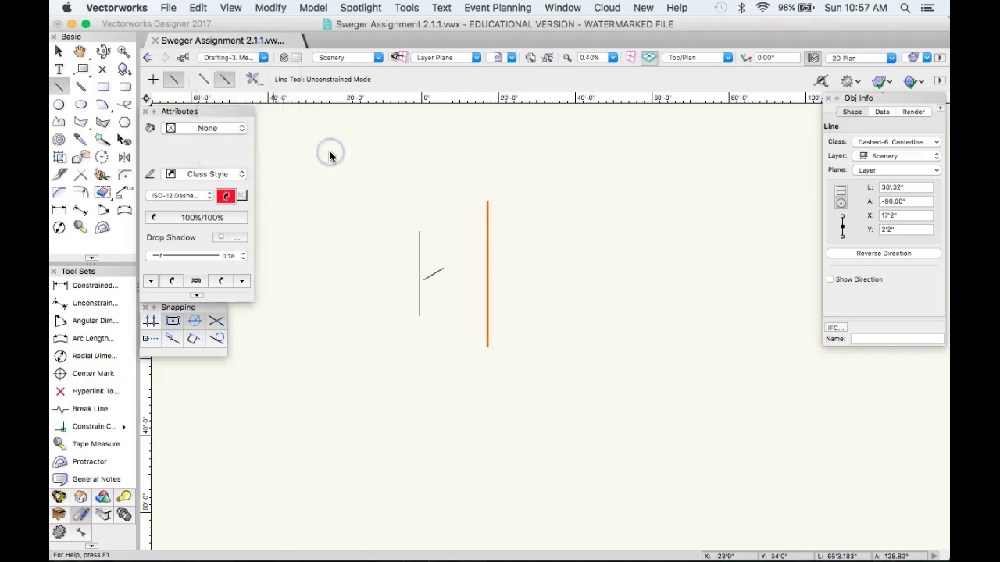
Step: Draw a horizontal double line about 27'10" long, right of the red vertical line, with the Double Line tool in Top Control Line Mode
click(83, 89)
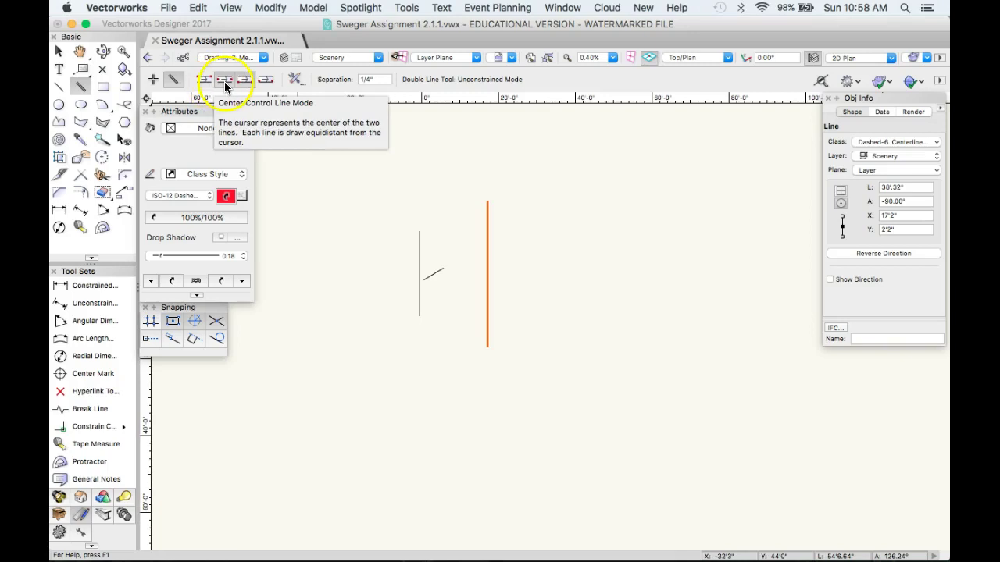
click(244, 81)
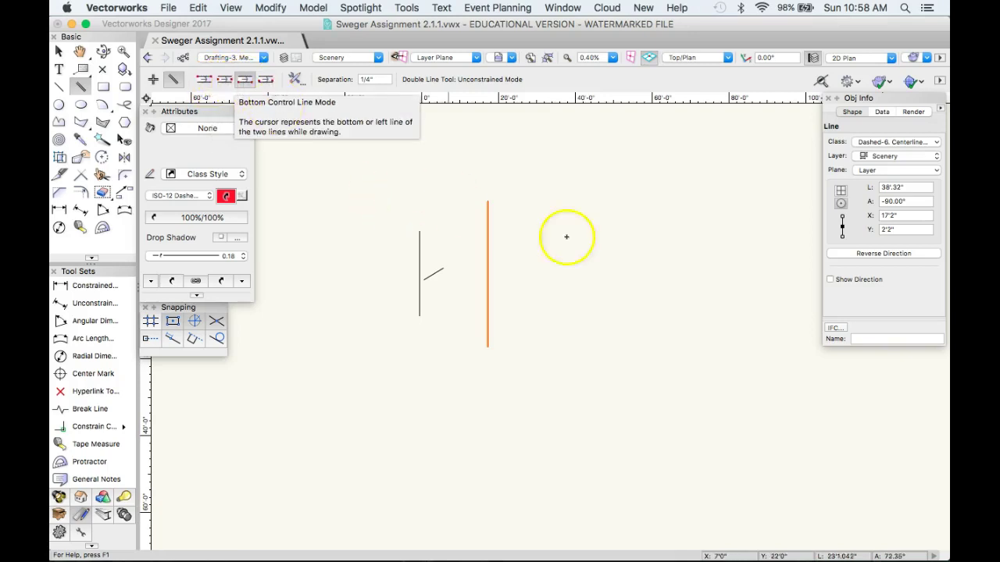
click(197, 80)
click(553, 196)
click(660, 196)
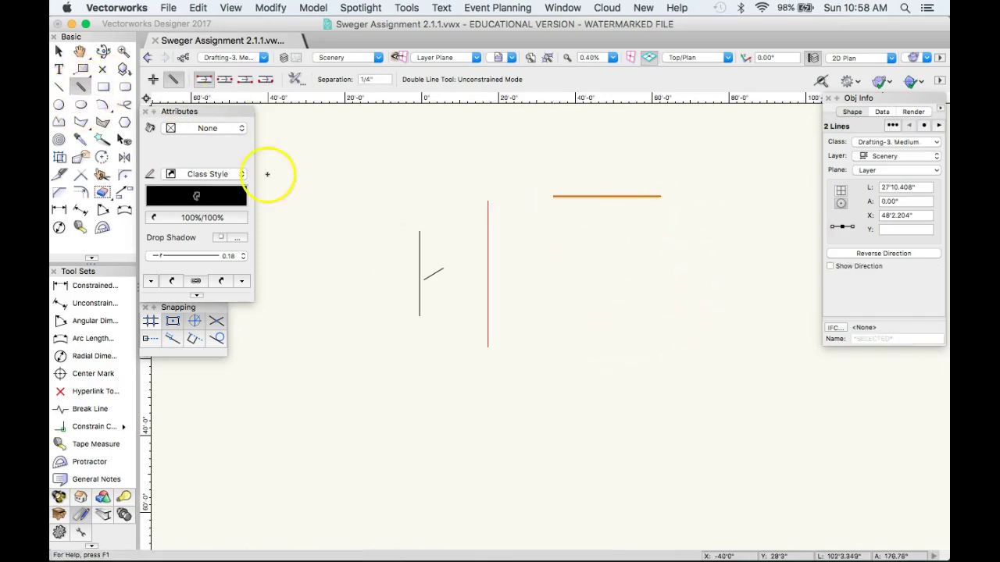
click(557, 232)
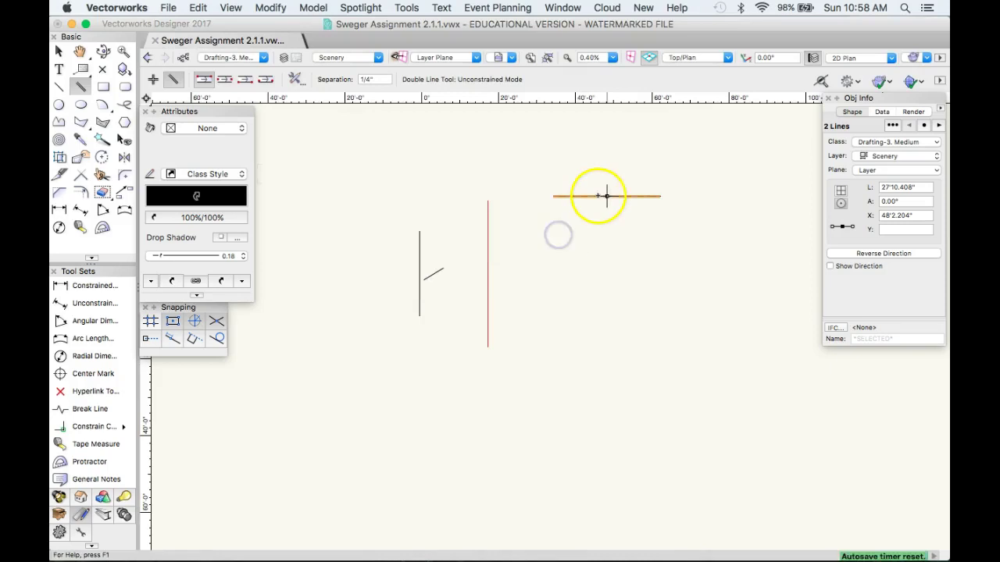
Step: Draw a second horizontal double line about 27'8" long below the first, in Center Control Line Mode
scroll(598, 196, up, 5)
scroll(416, 236, down, 4)
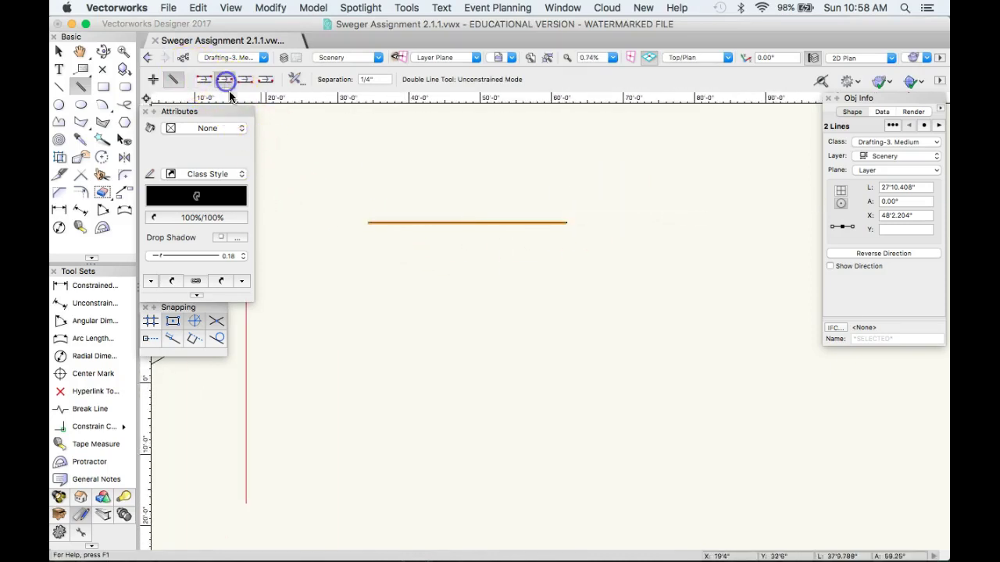
drag(378, 293, 575, 294)
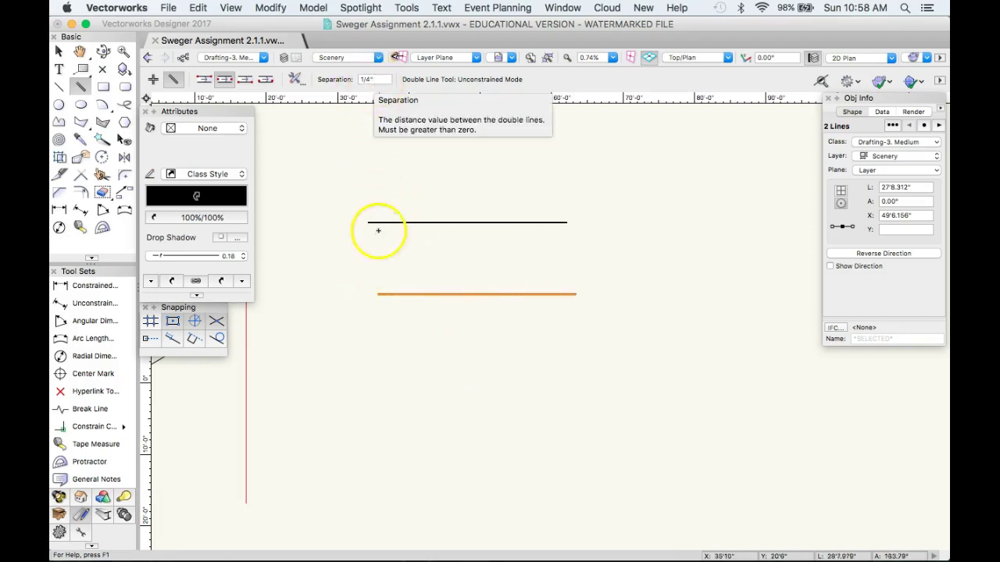
Step: Set the double line separation to 1" and draw a horizontal double line about 16' long at a height between the two existing ones
scroll(383, 219, up, 5)
scroll(387, 219, up, 6)
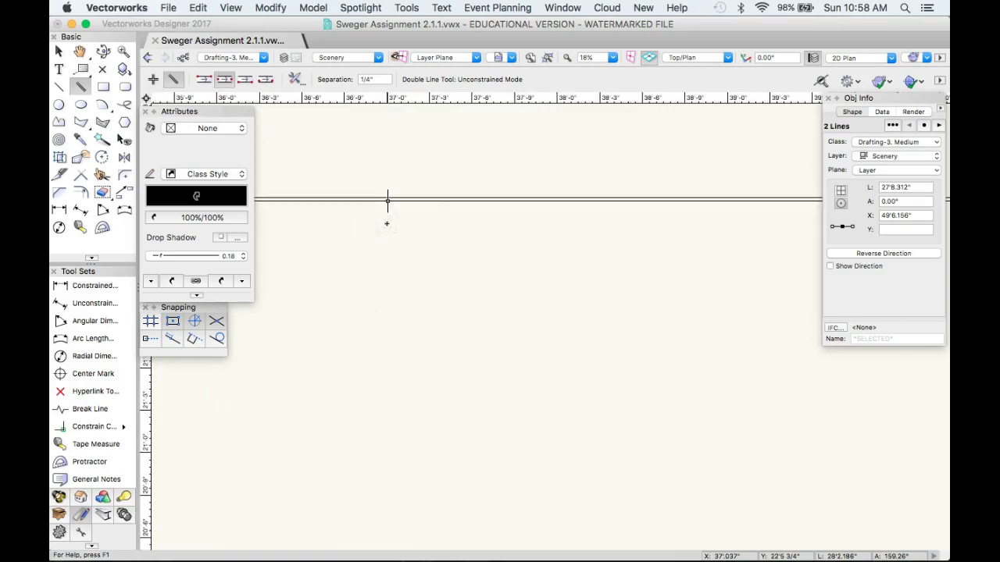
scroll(404, 205, down, 3)
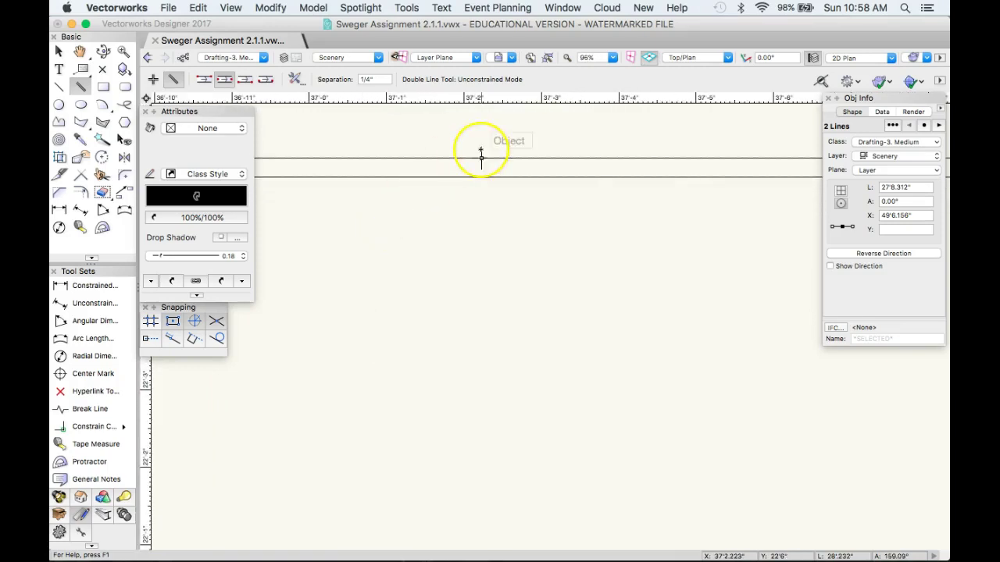
scroll(480, 151, down, 5)
scroll(480, 149, down, 3)
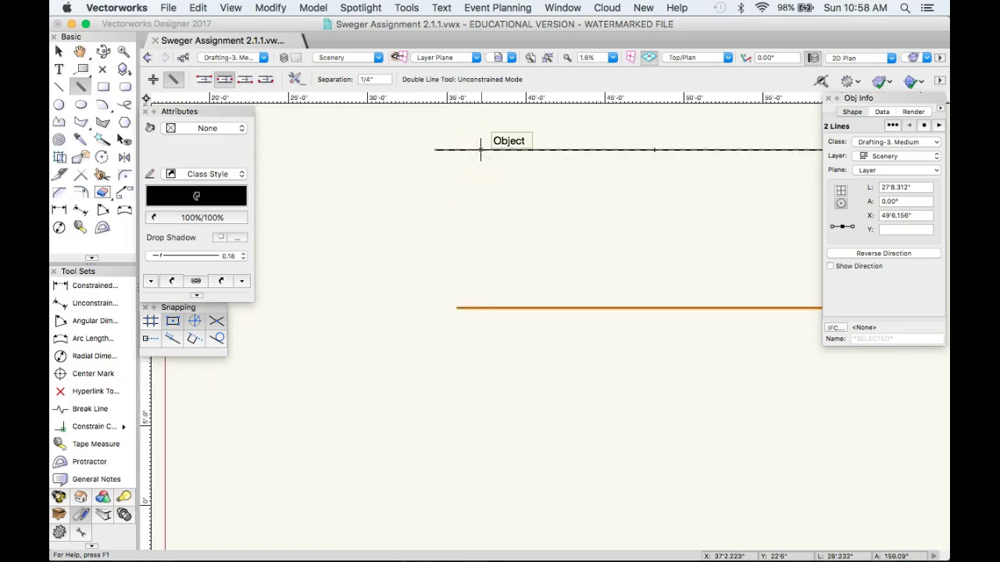
click(376, 82)
click(369, 78)
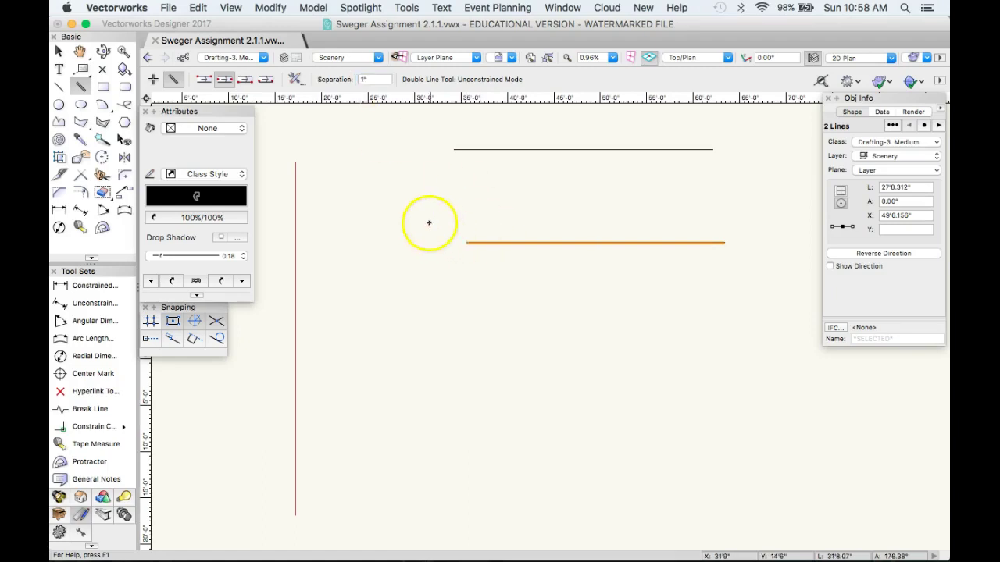
click(390, 185)
click(538, 186)
scroll(394, 222, up, 5)
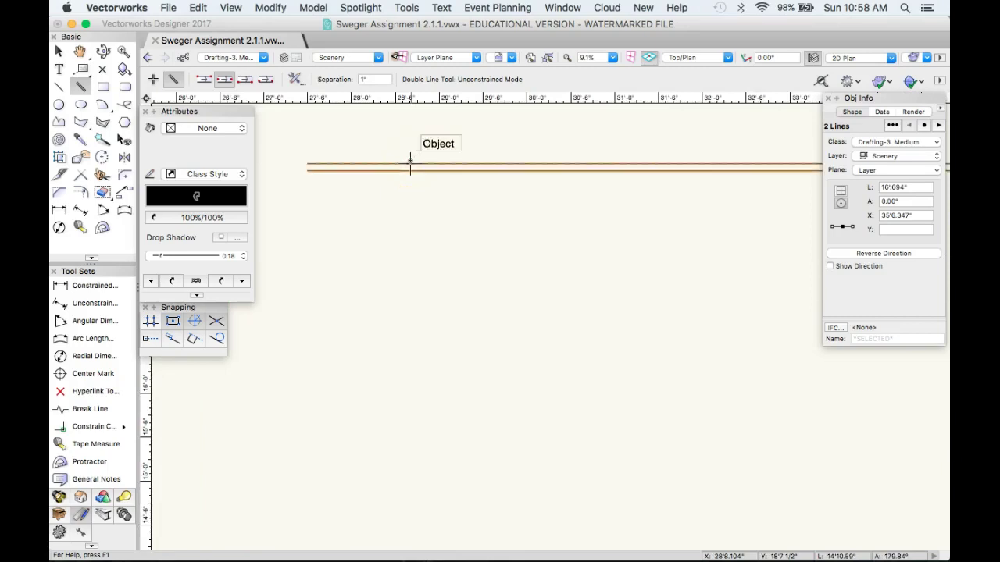
scroll(410, 162, up, 1)
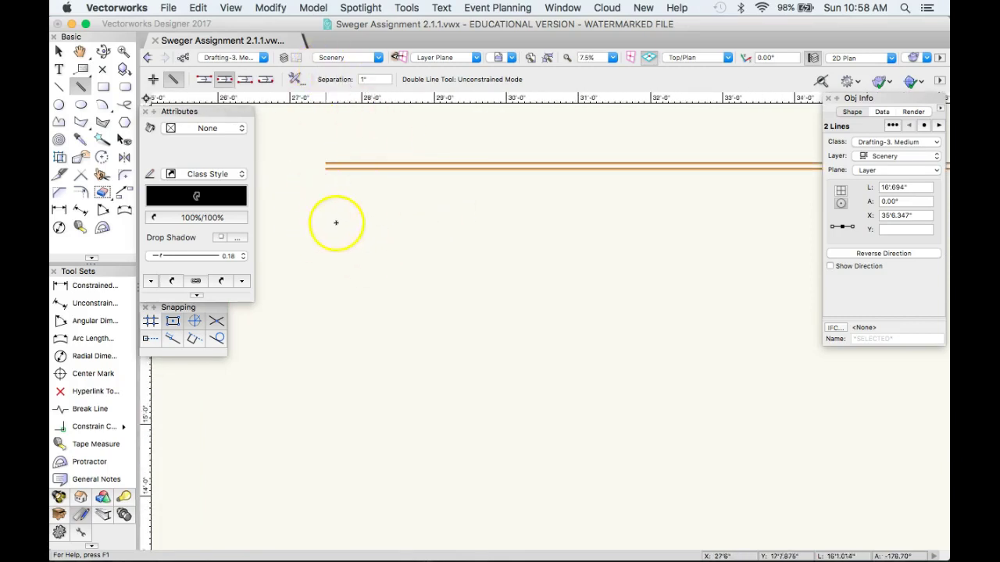
Step: Draw a short horizontal double line about 2' long just below the 16' double line, in Top Control Line Mode
click(203, 79)
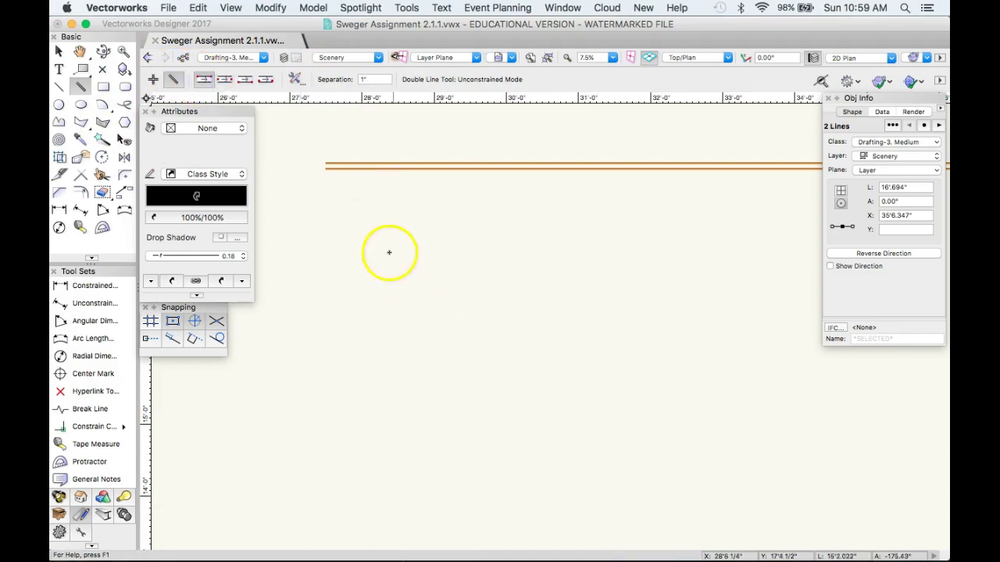
click(357, 224)
click(504, 224)
Step: Draw another horizontal double line about 2' long directly beneath the short one, in Center Control Line Mode
click(224, 79)
click(362, 236)
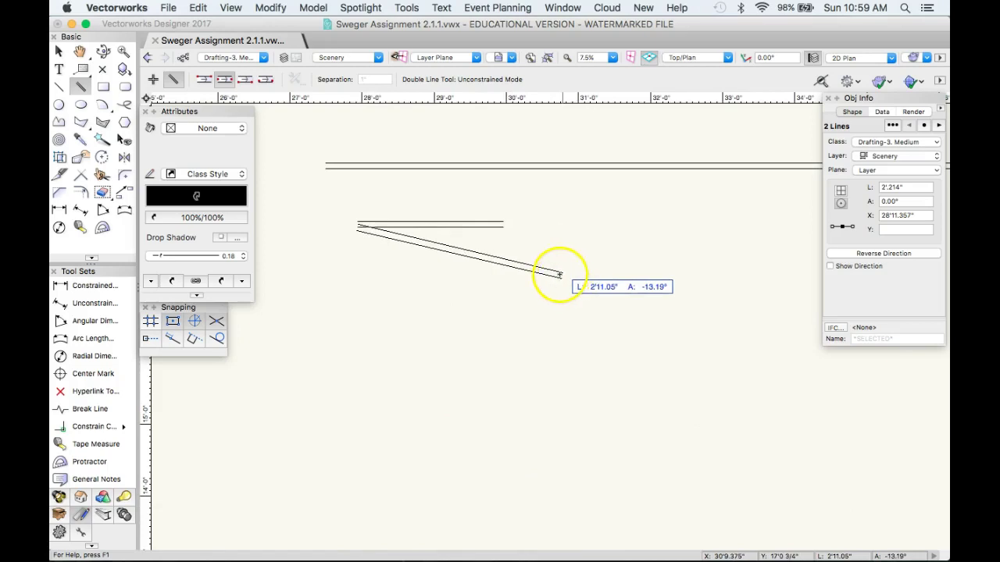
key(Escape)
click(358, 255)
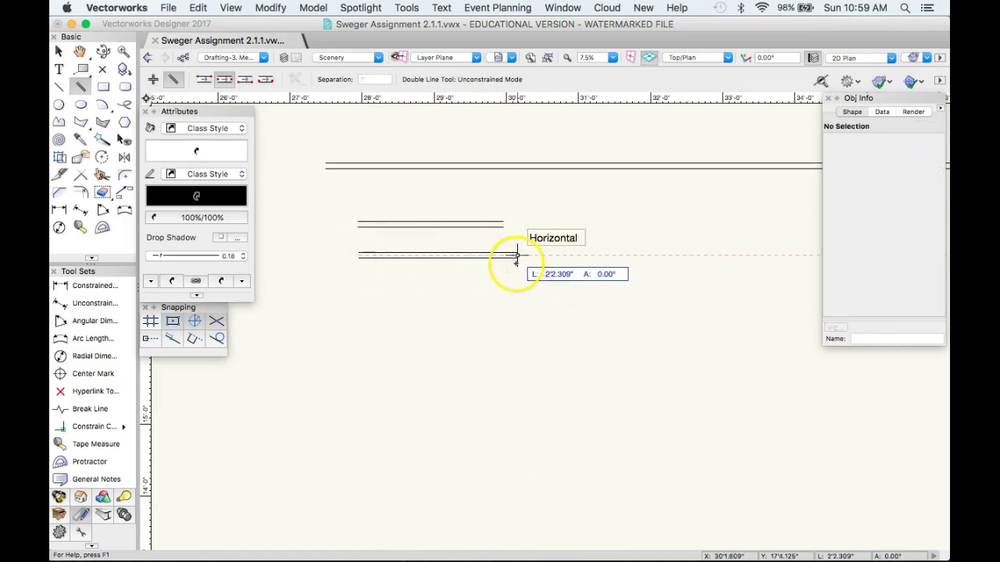
click(502, 255)
Step: Draw a third short horizontal double line about 1'11" long below the other two, in Bottom Control Line Mode
click(247, 81)
click(362, 279)
click(499, 294)
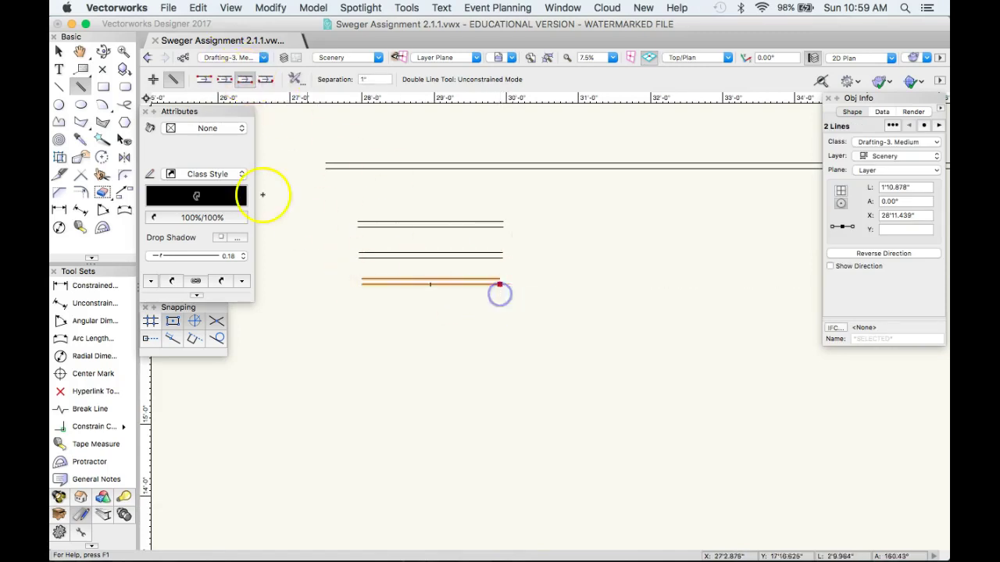
Step: Select both individual lines of the middle short double line, and clear the selection
key(x)
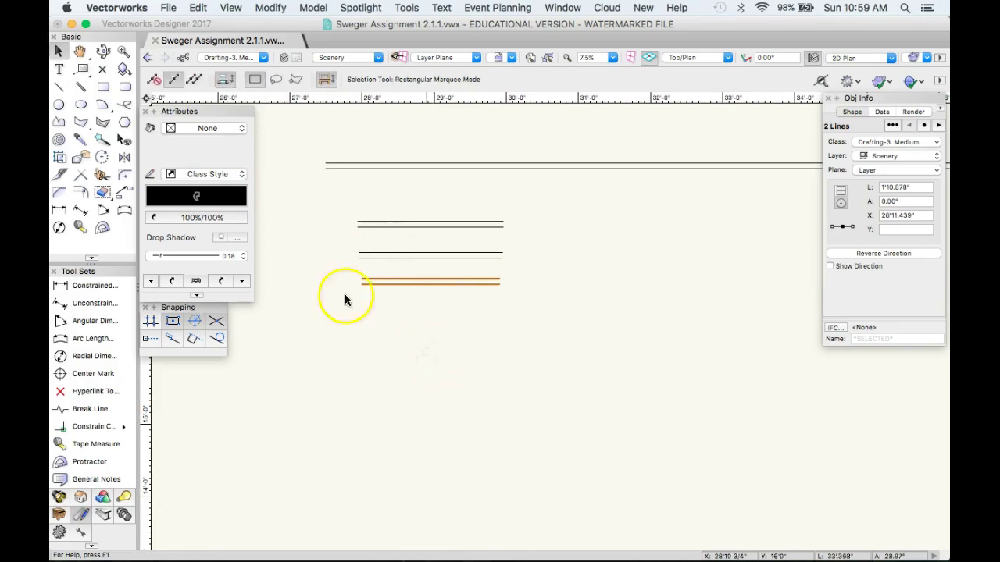
click(392, 256)
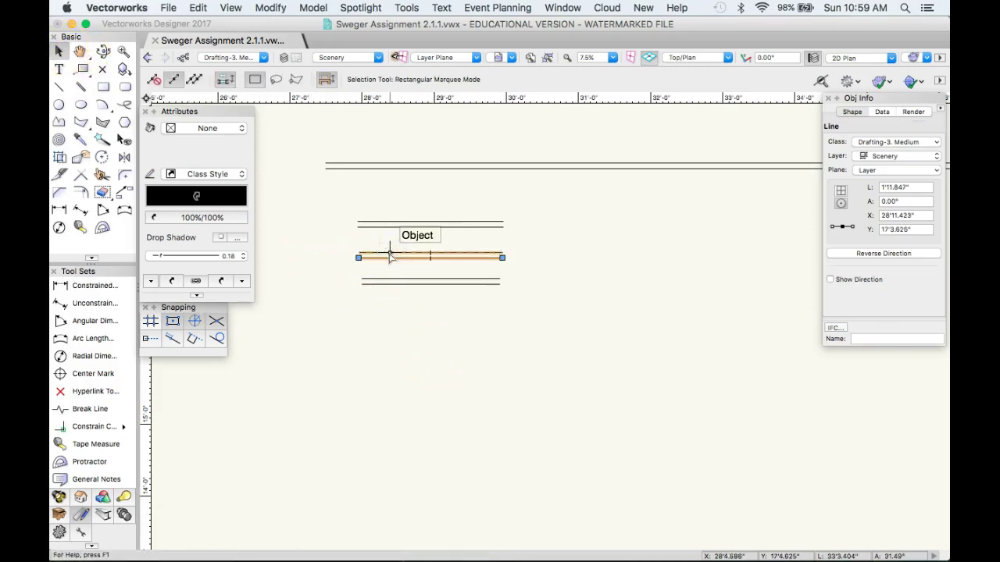
shift+click(390, 253)
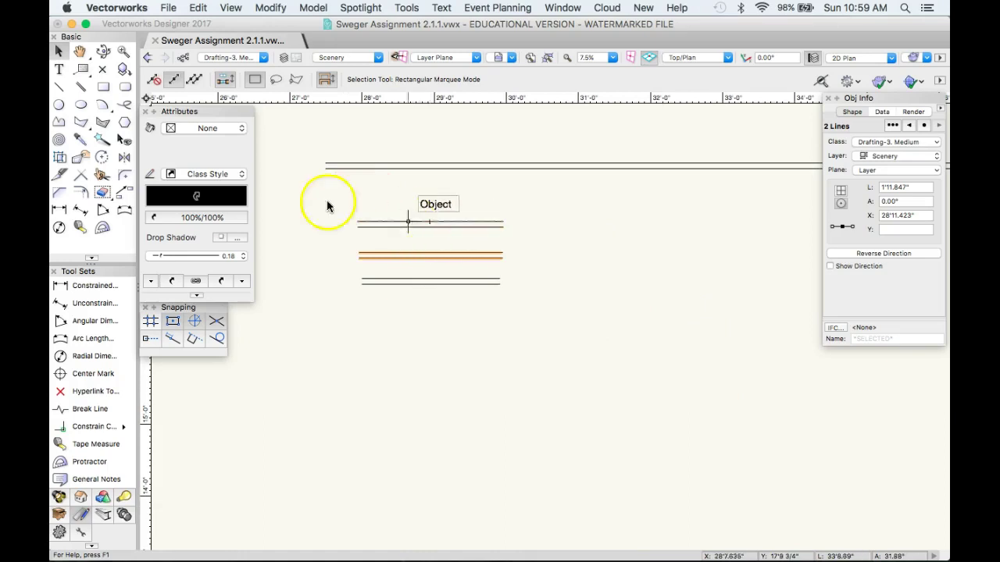
click(478, 207)
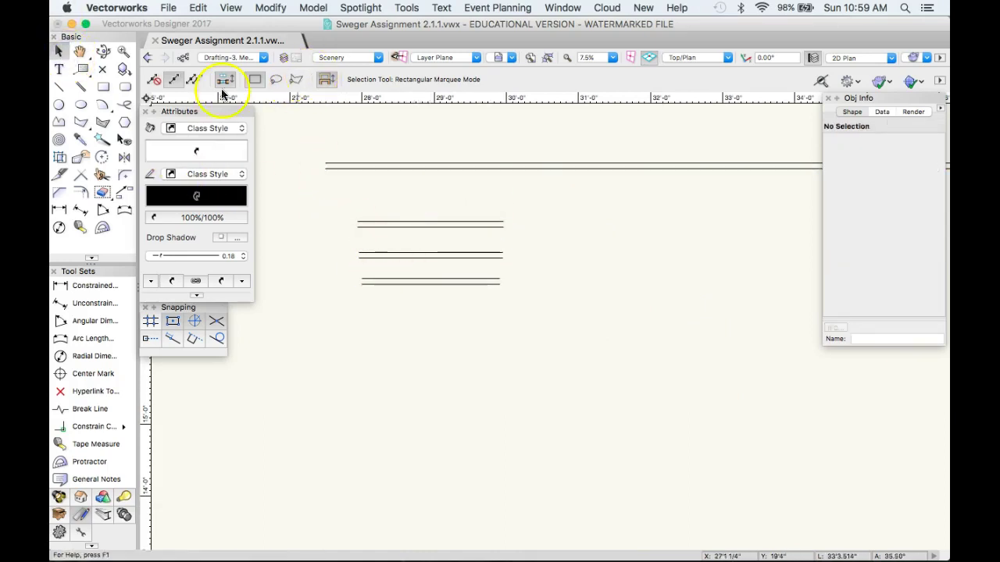
Step: Draw a horizontal double line about 1'10" long with a separation of .5 beneath the three short double lines
click(85, 88)
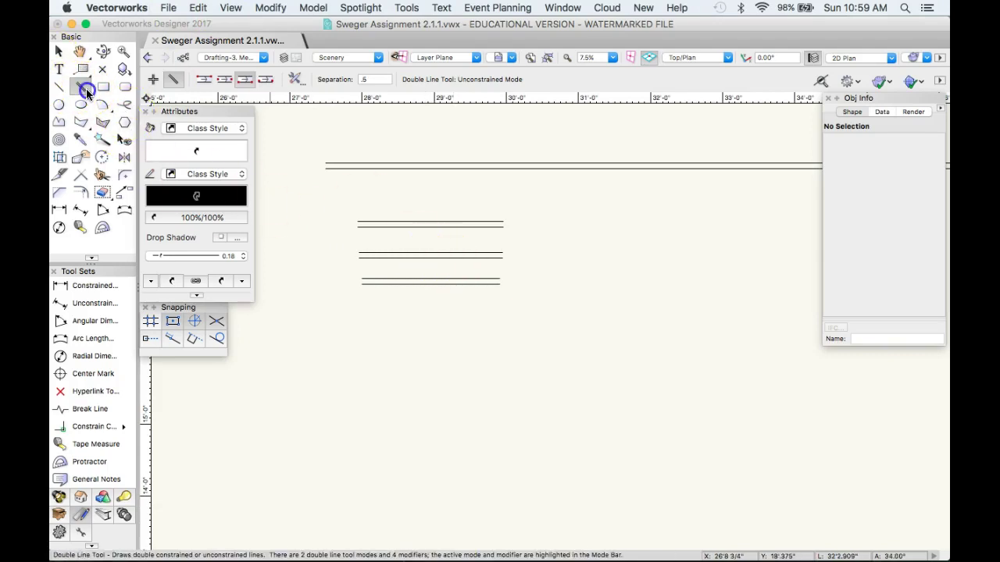
click(370, 314)
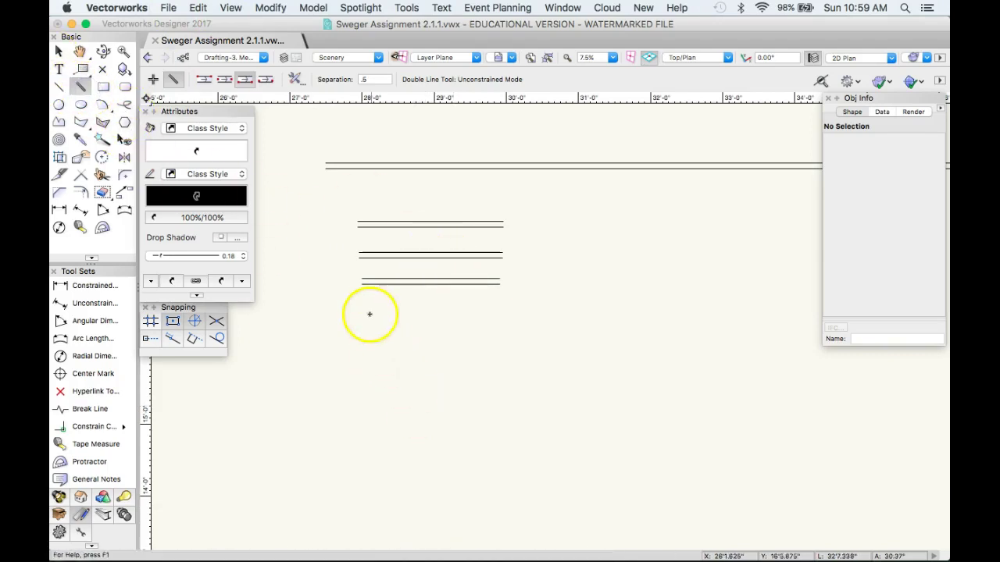
click(503, 313)
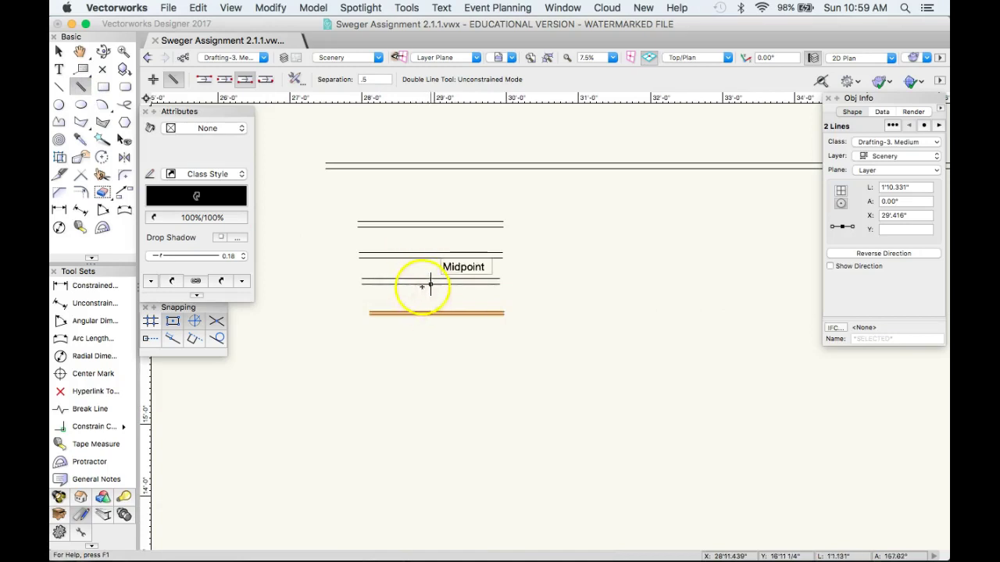
scroll(467, 336, up, 1)
scroll(476, 283, down, 2)
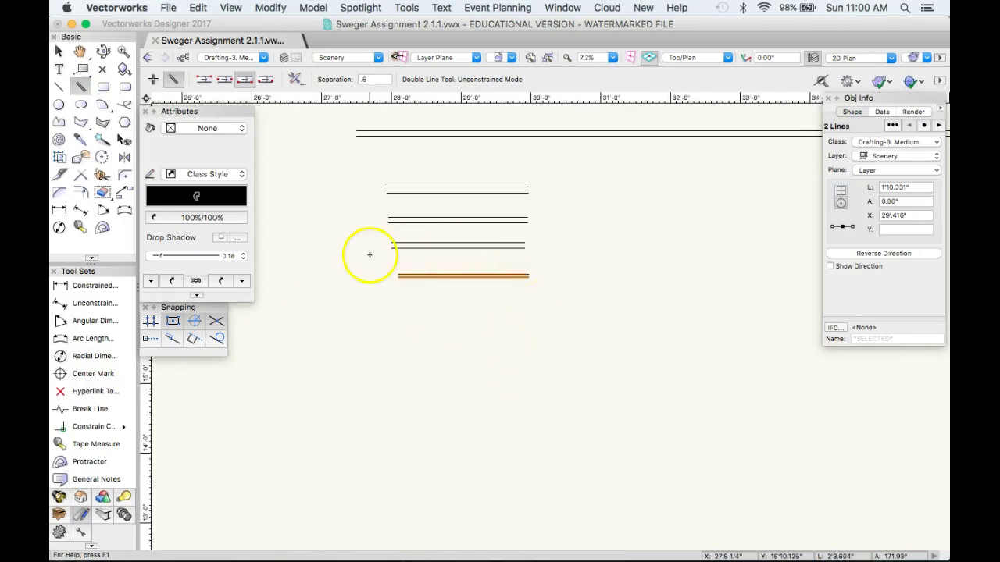
scroll(414, 172, down, 10)
scroll(490, 327, down, 4)
scroll(489, 326, up, 6)
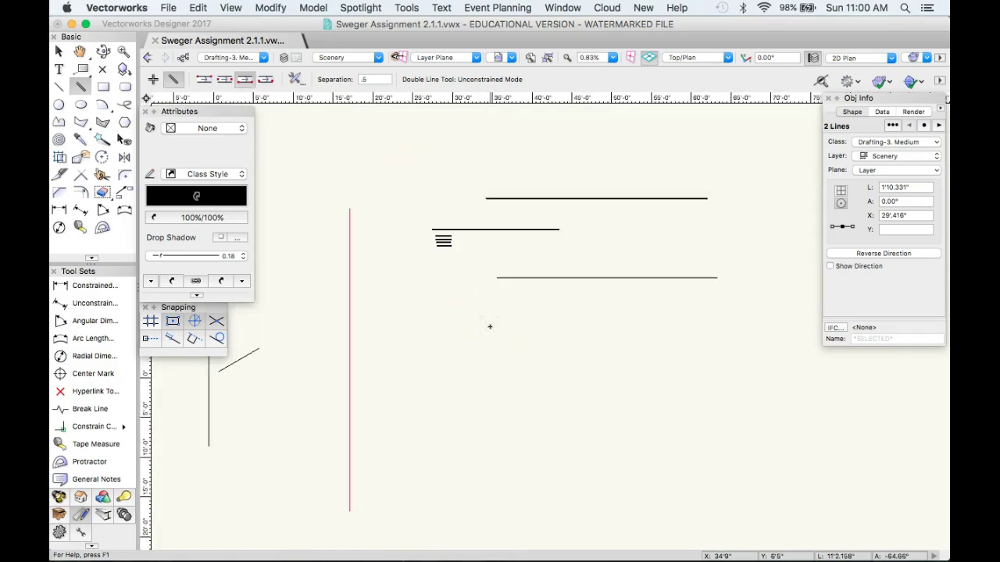
scroll(426, 212, down, 5)
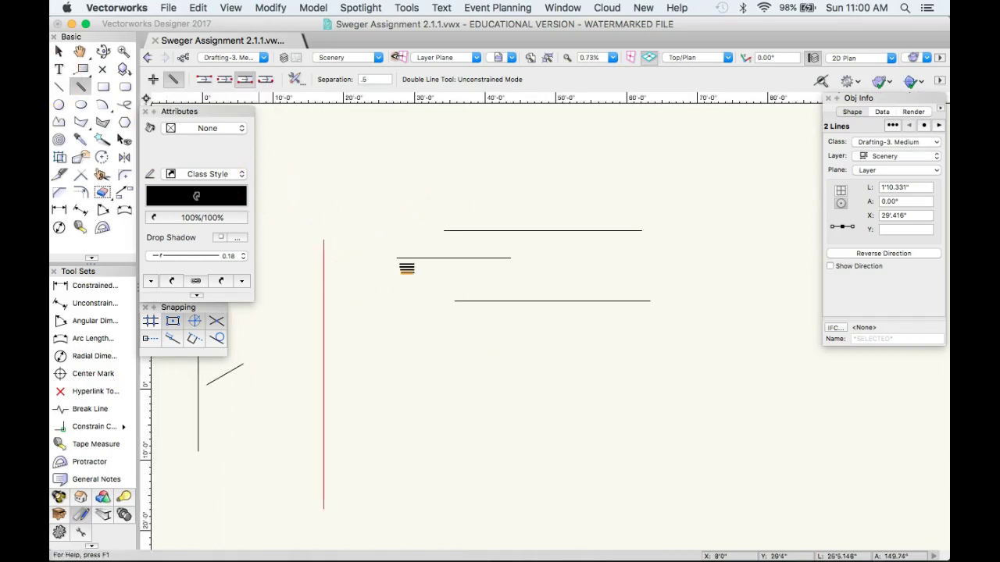
Step: Delete the two long double lines above and below the 16' double line, using a rectangular marquee selection
click(58, 50)
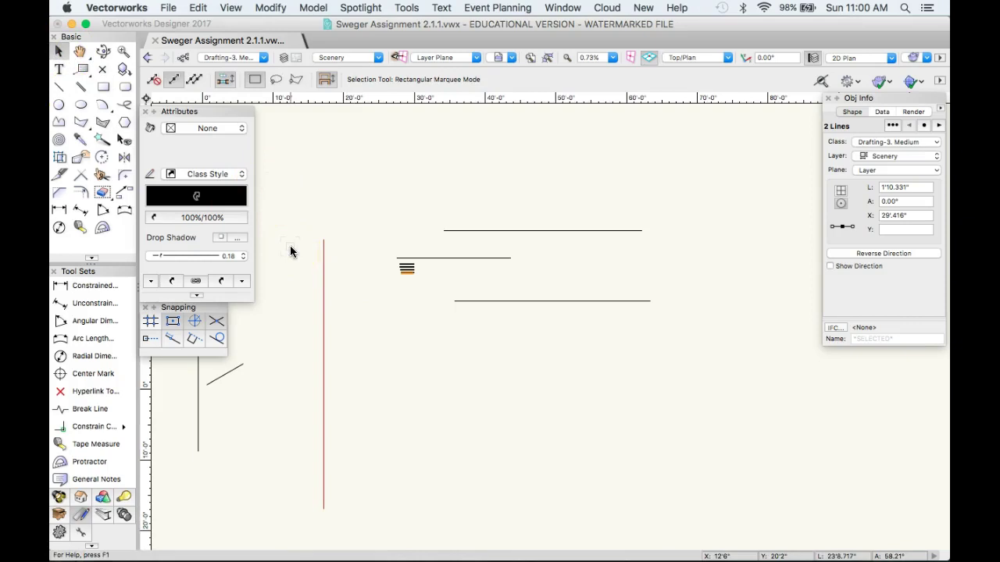
click(364, 174)
drag(404, 195, 669, 247)
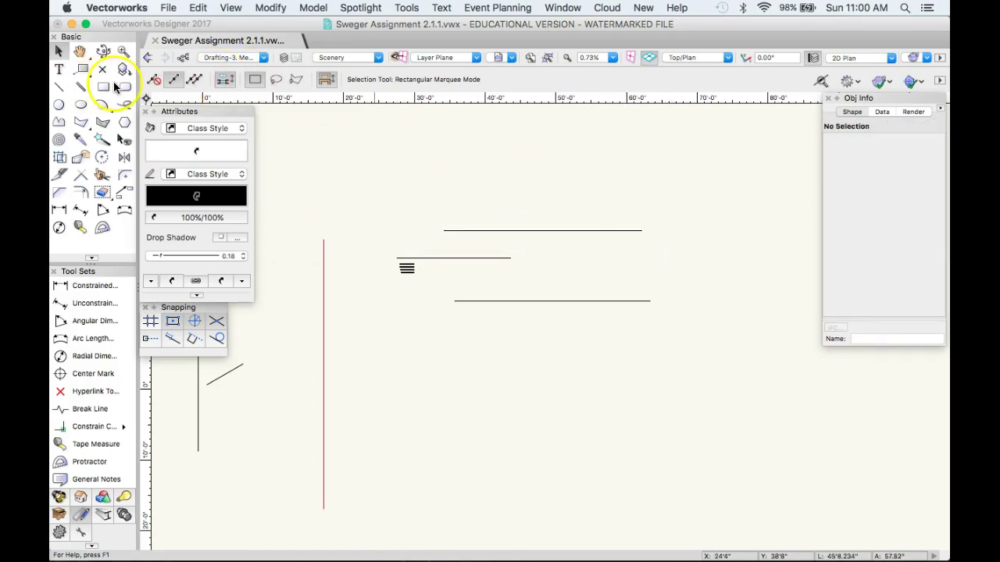
click(102, 87)
click(58, 52)
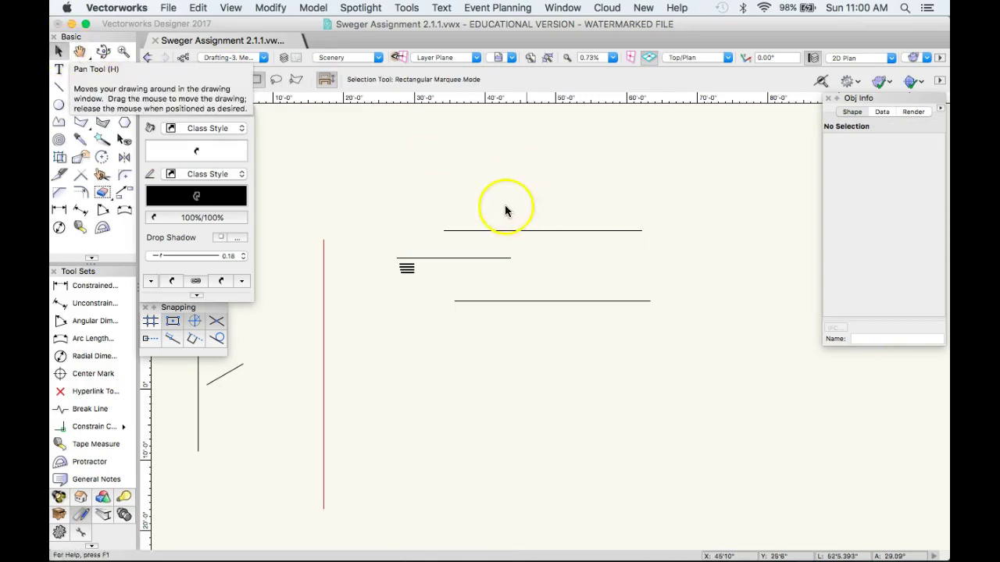
drag(400, 190, 703, 255)
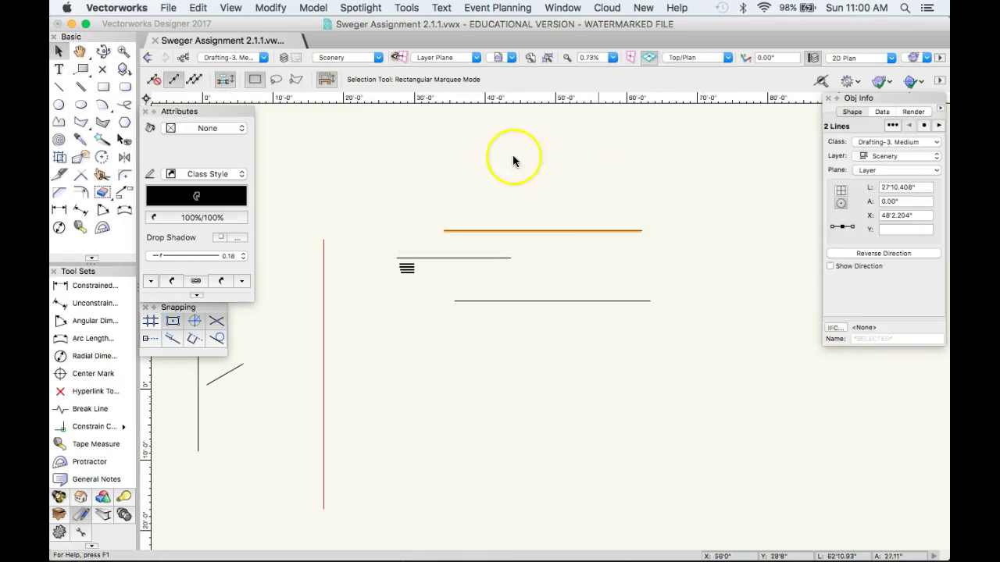
drag(442, 207, 684, 332)
key(Delete)
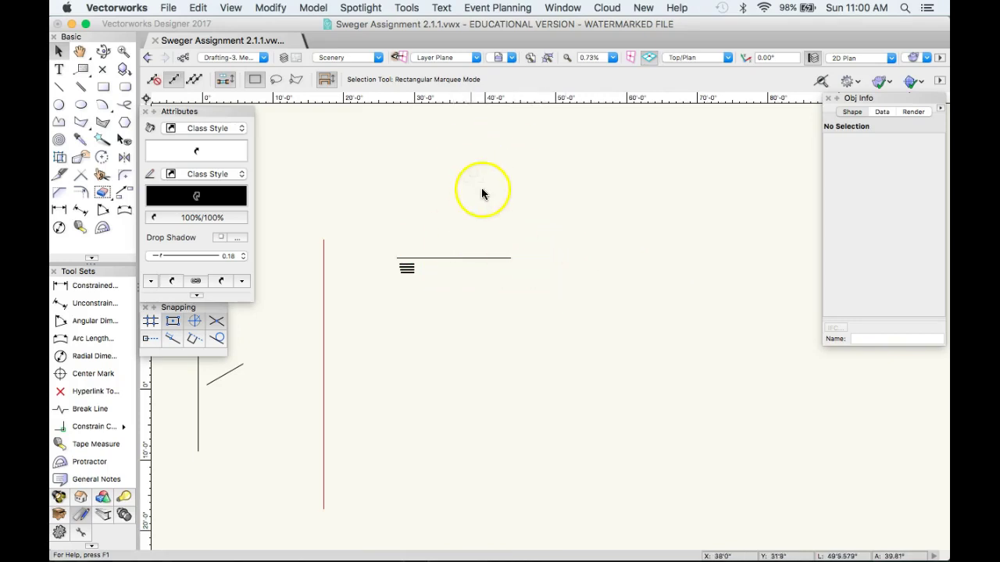
drag(544, 349, 408, 230)
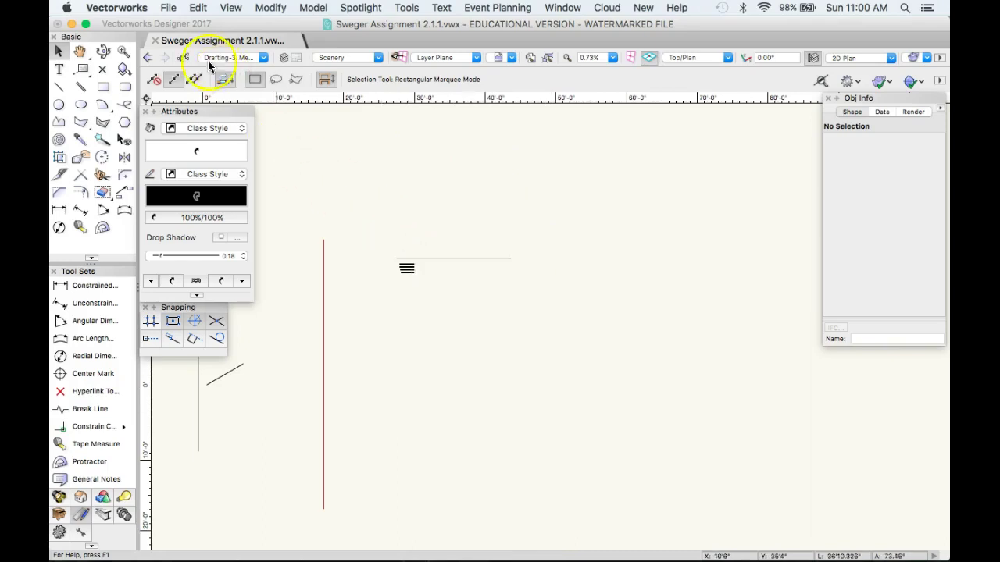
Step: Select the long horizontal double line, add the red vertical line and some short double lines to the selection, and clear it
click(477, 258)
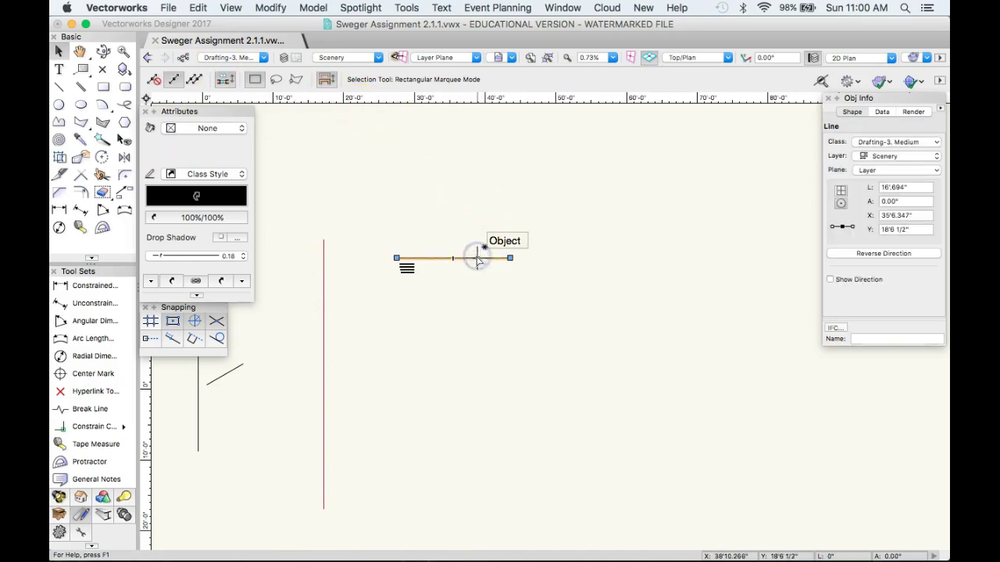
click(498, 258)
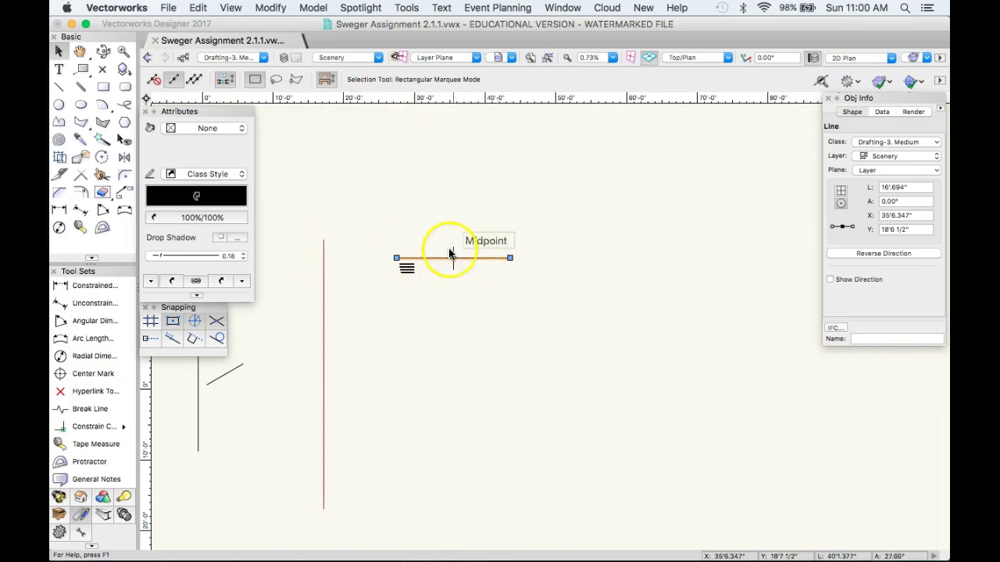
shift+click(322, 264)
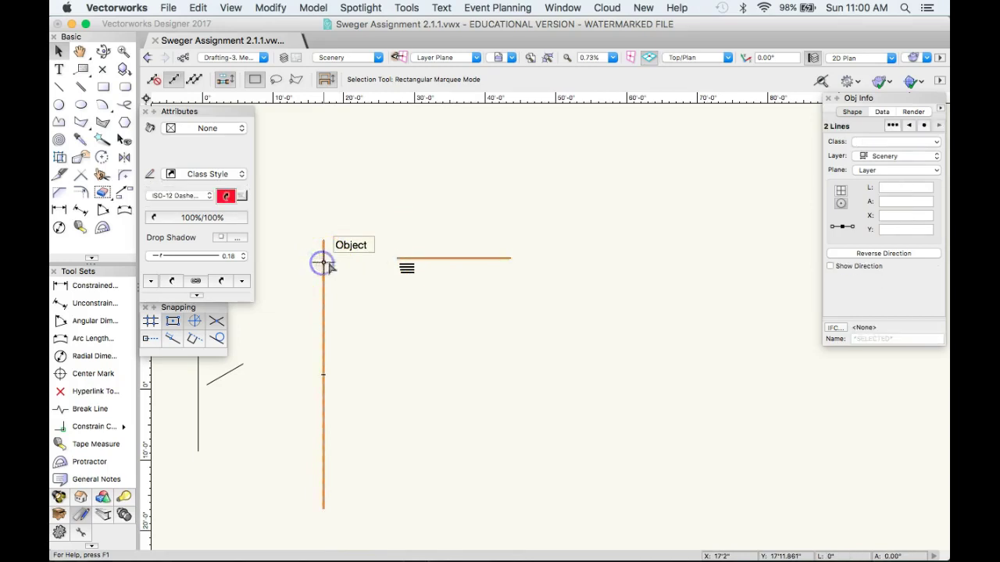
scroll(408, 272, up, 4)
shift+click(428, 264)
shift+click(415, 260)
scroll(500, 273, down, 3)
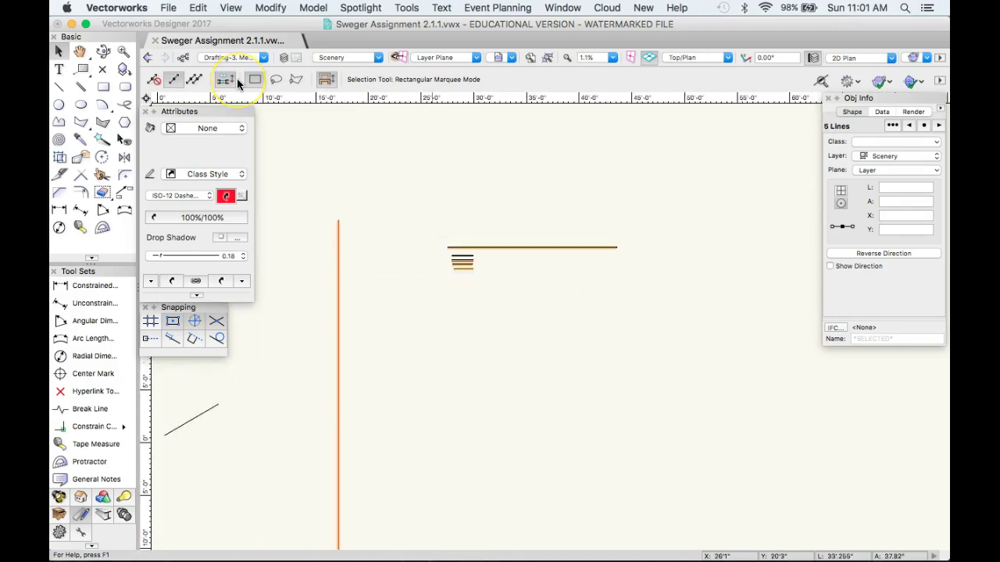
key(Escape)
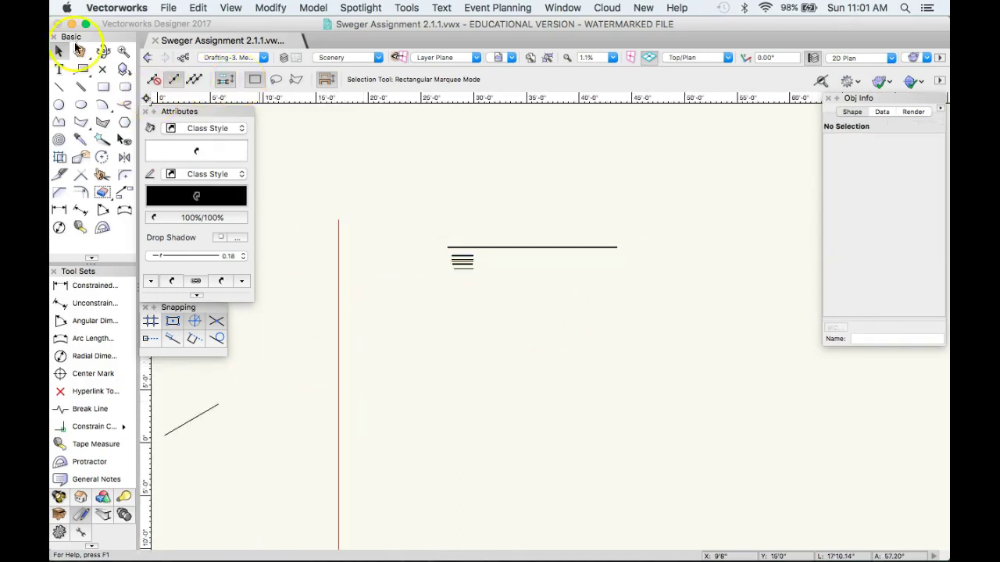
Step: Draw a circle with a 6' radius in Radius Mode, centred below the long horizontal double line
click(102, 92)
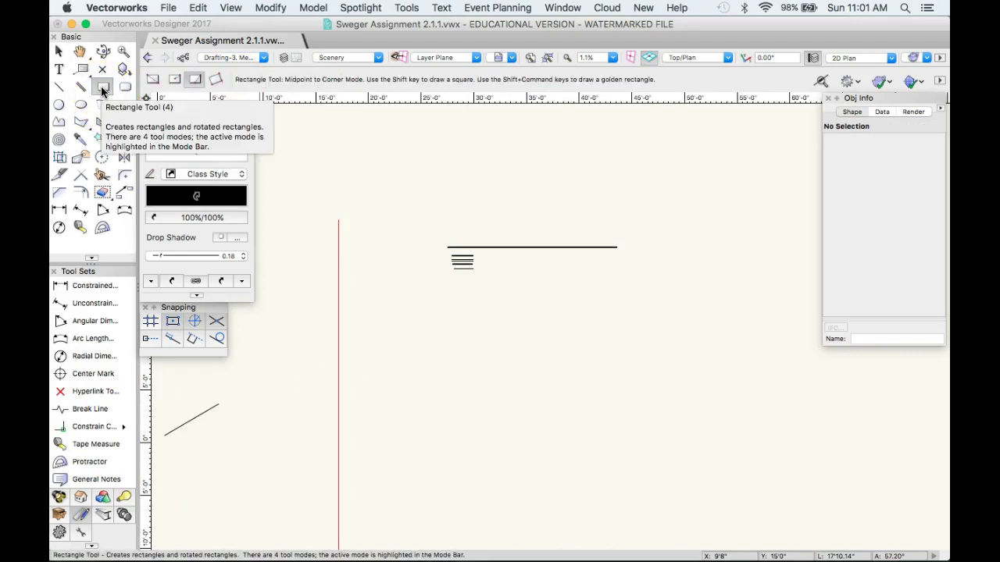
click(59, 104)
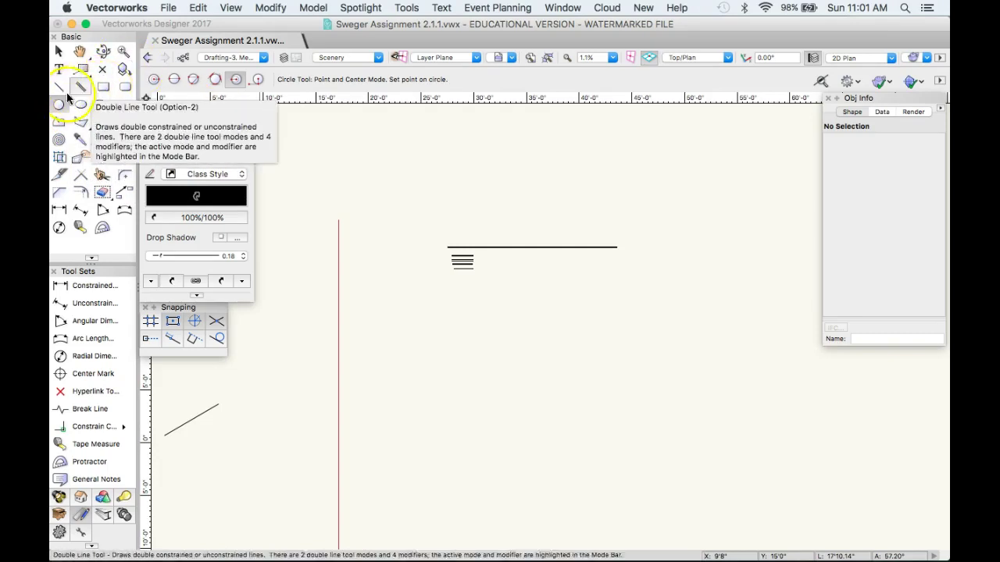
click(362, 183)
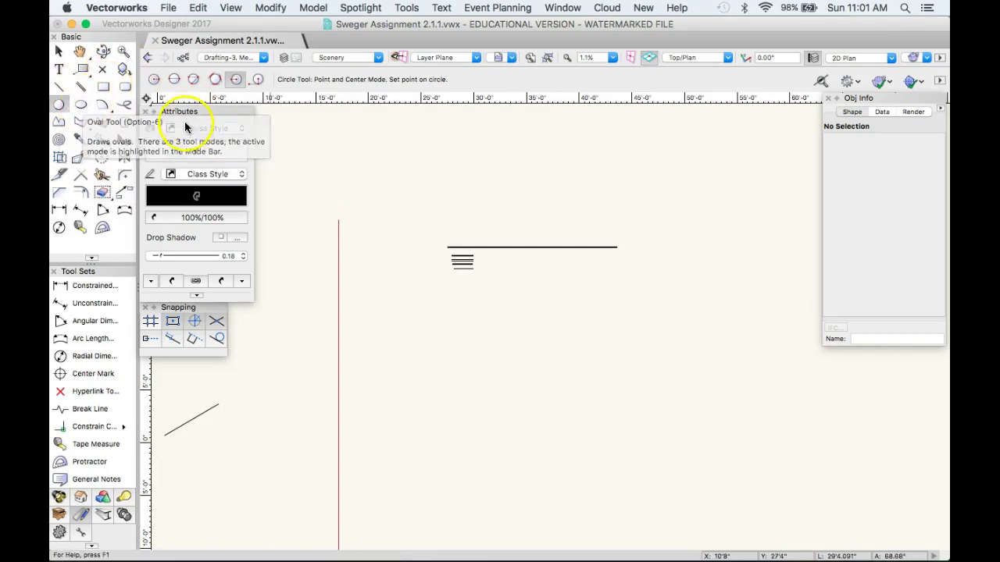
click(159, 80)
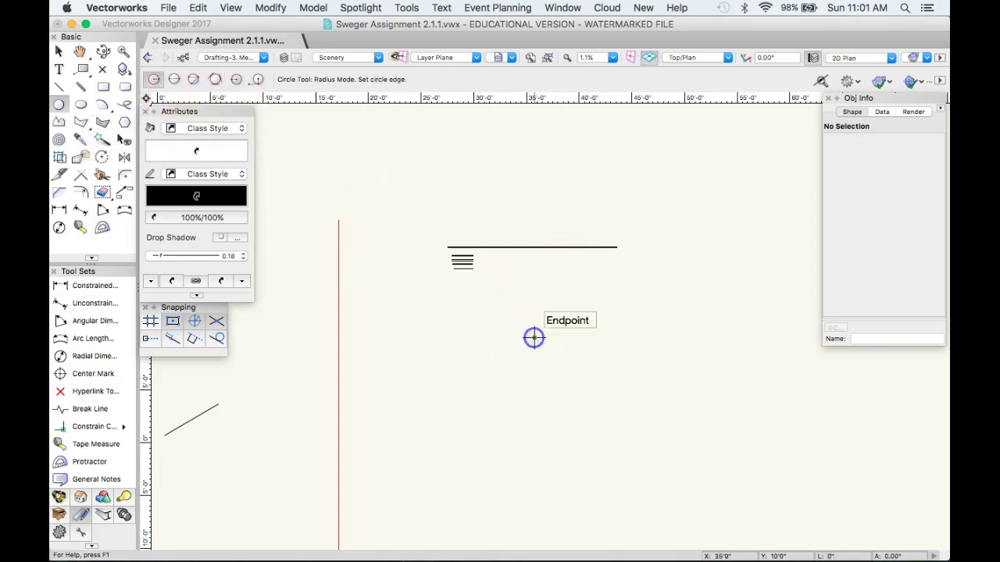
click(534, 338)
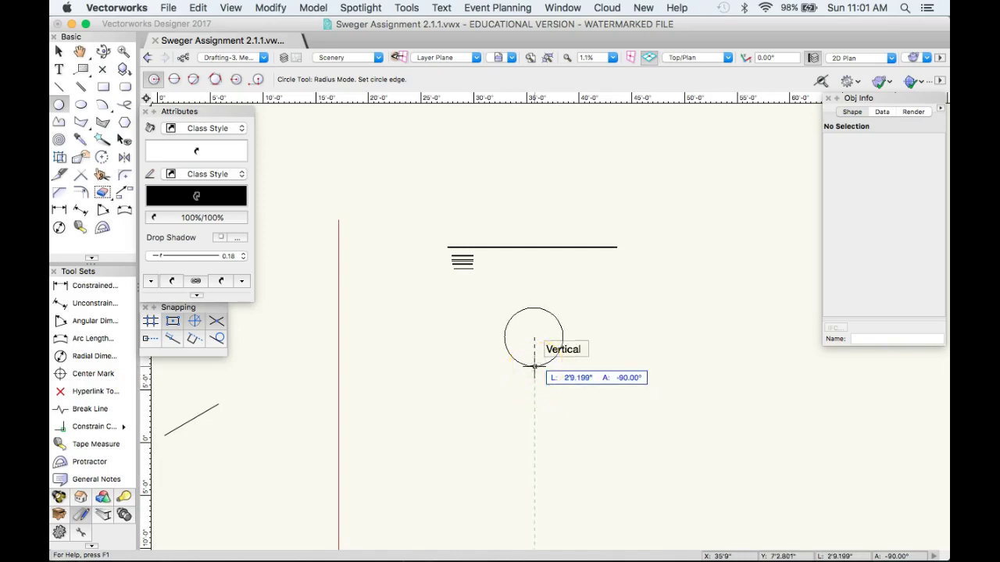
click(534, 395)
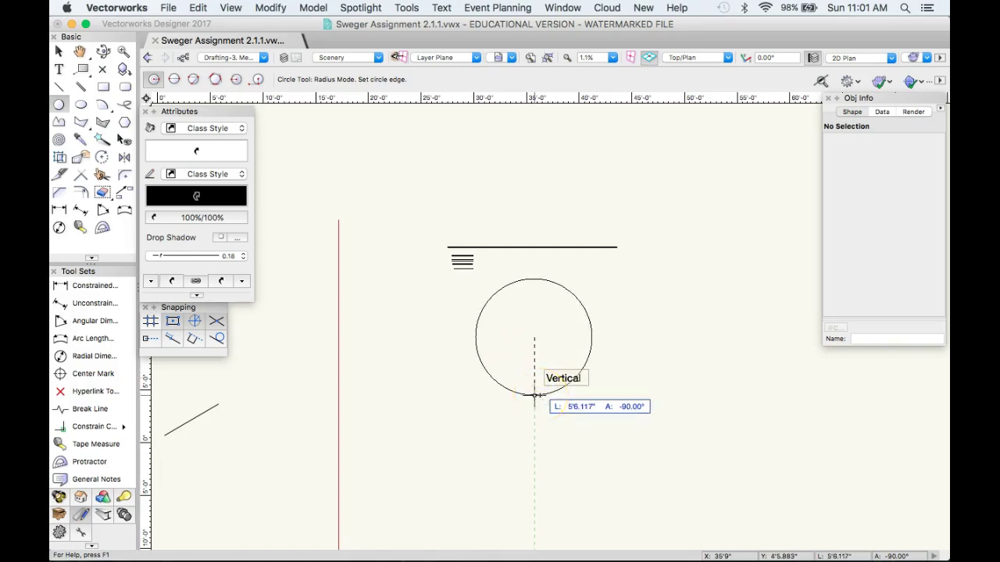
mouse_move(534, 396)
mouse_down()
mouse_move(536, 335)
mouse_move(535, 429)
mouse_move(535, 360)
mouse_move(534, 401)
mouse_up()
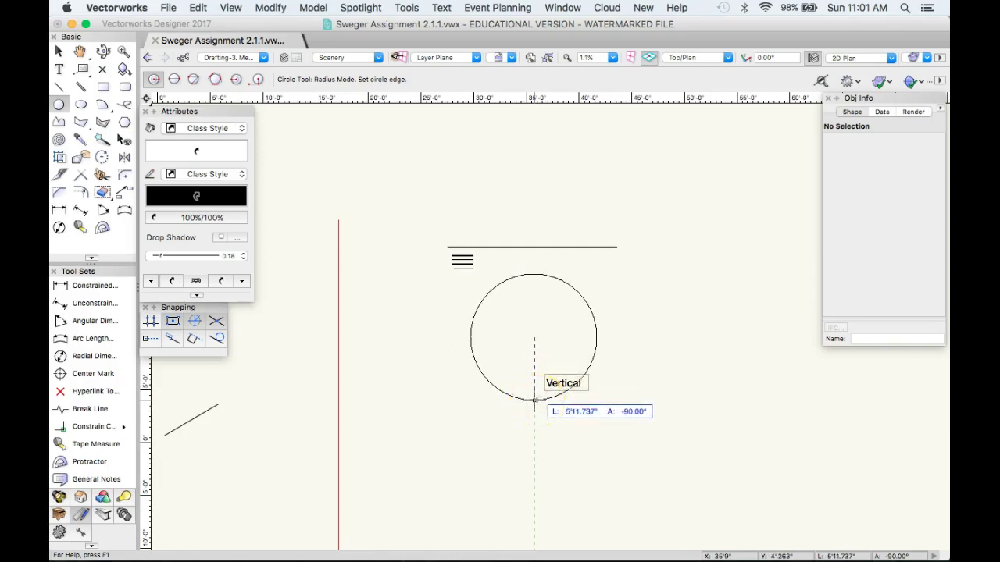
key(Tab)
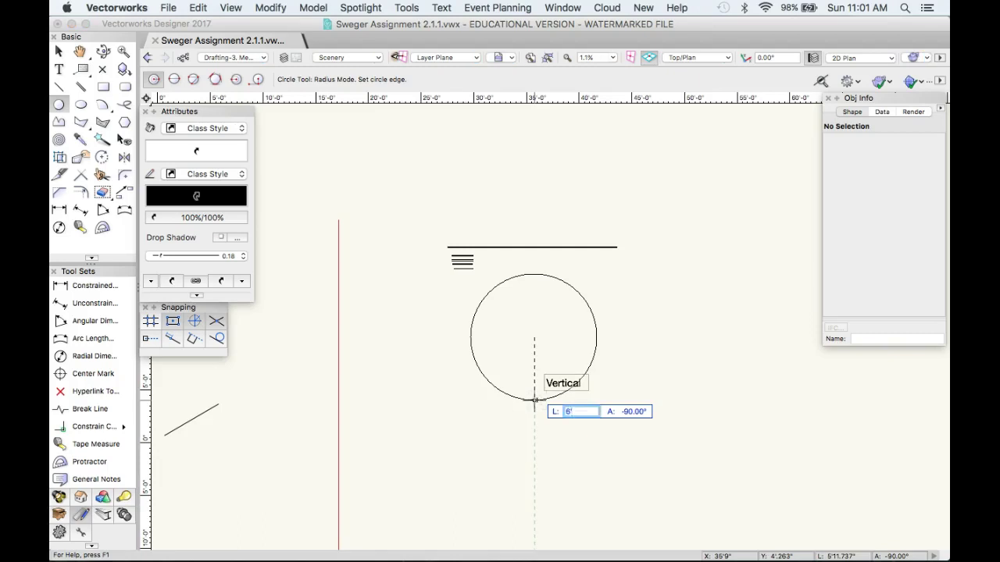
key(Return)
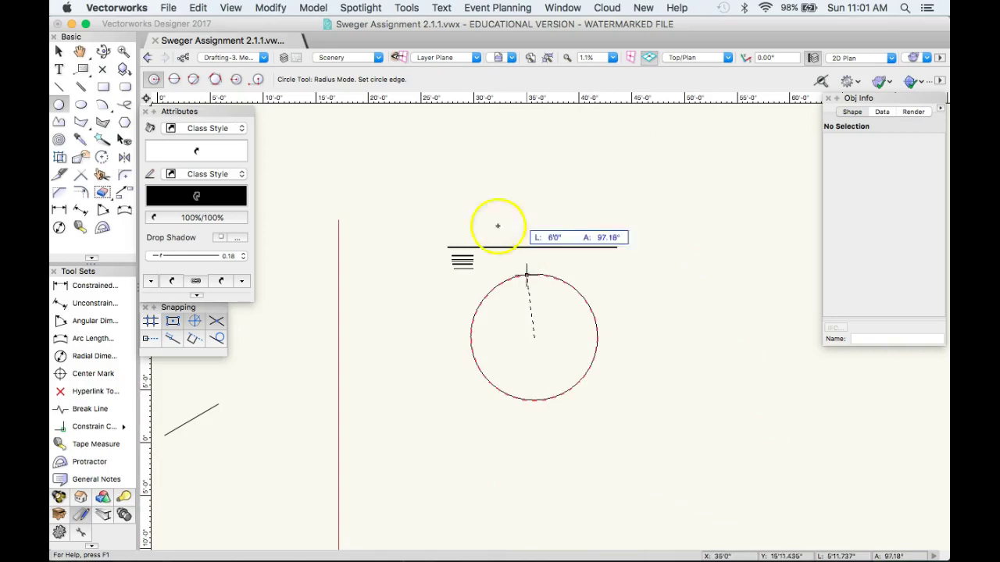
click(534, 466)
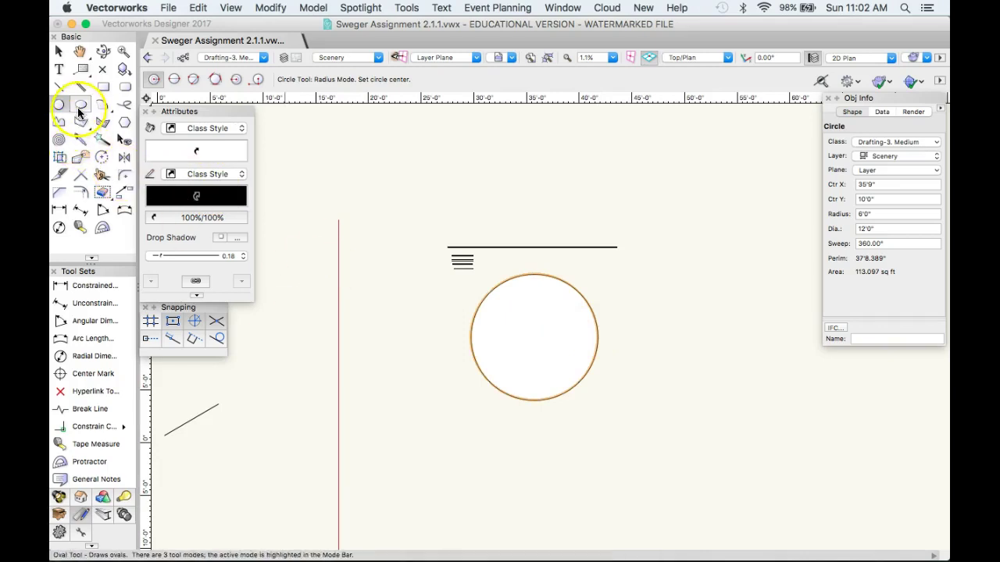
Step: Draw a second circle with a 7' radius to the lower right of the first, slightly overlapping it
click(655, 365)
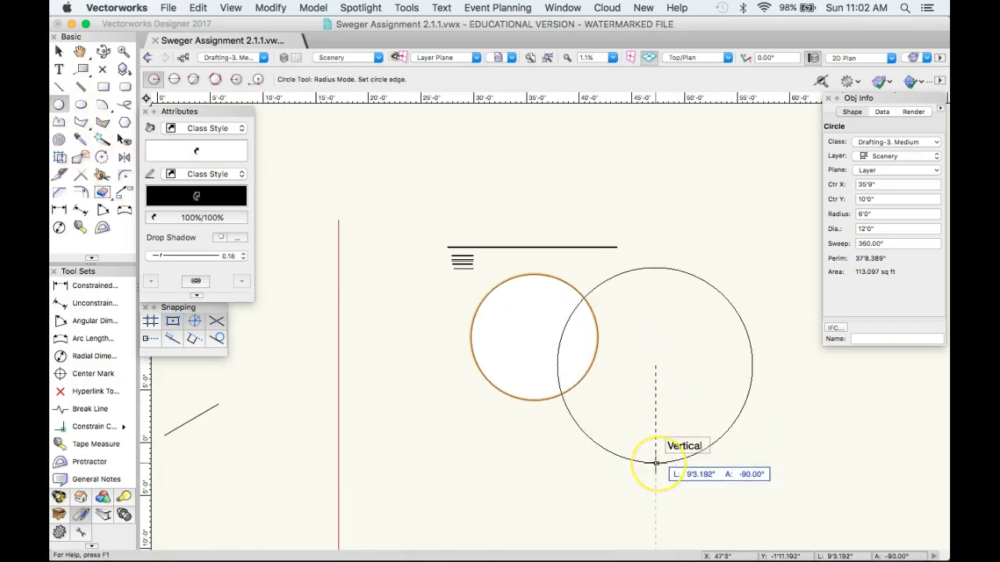
text(7)
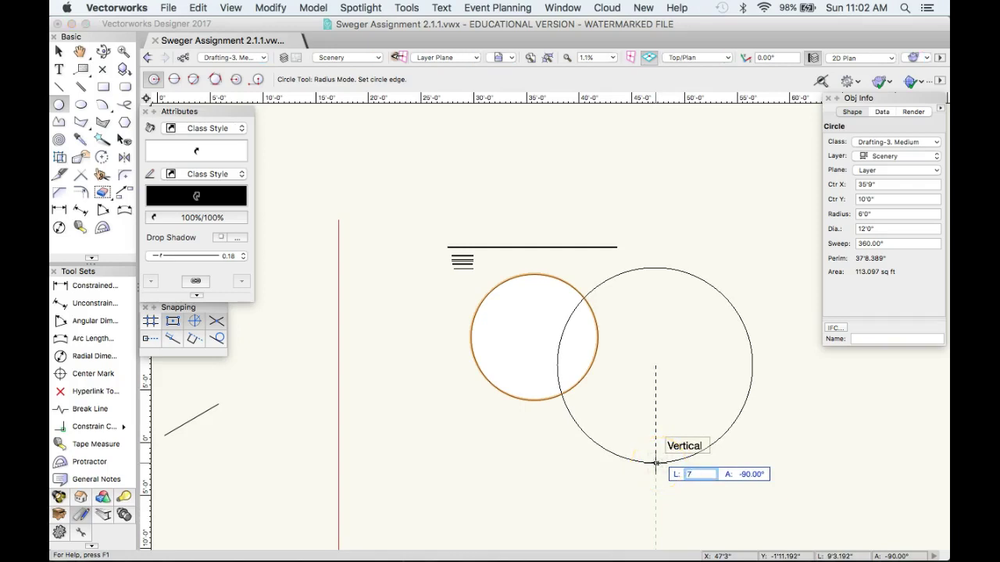
key(Return)
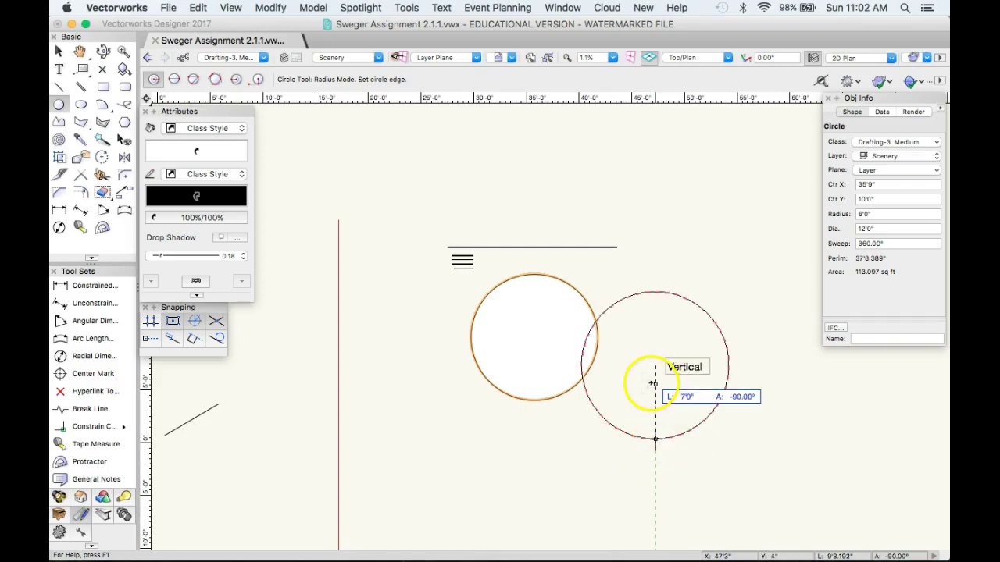
key(Return)
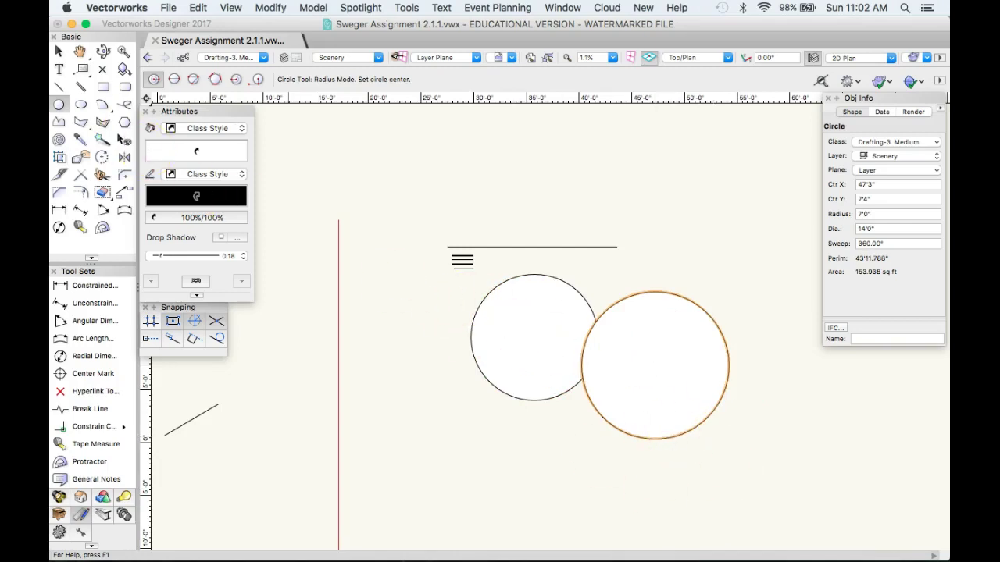
Step: Draw a 21' horizontal line above the long double line in Unconstrained Mode, starting from its endpoint rather than its center
click(59, 84)
click(402, 162)
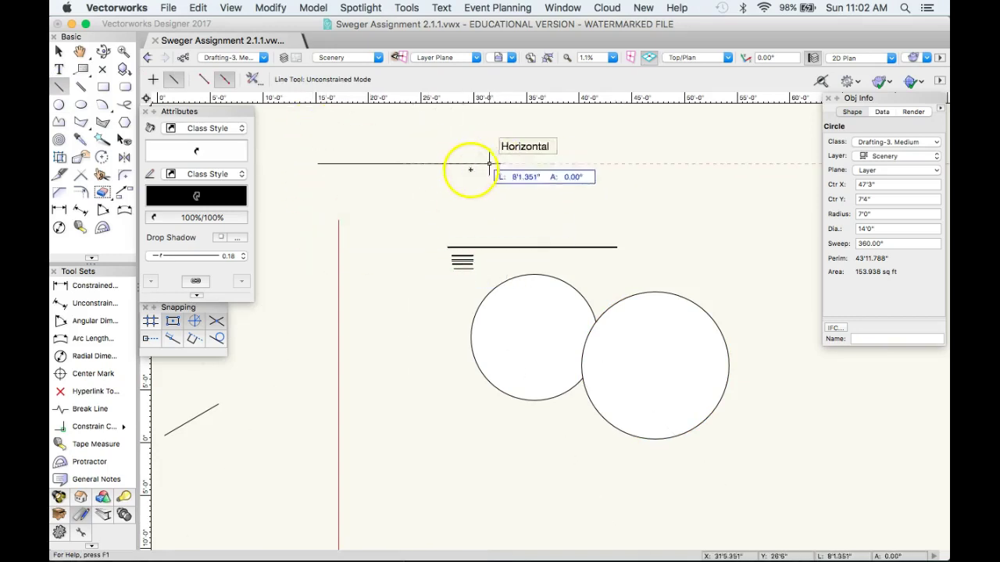
click(202, 79)
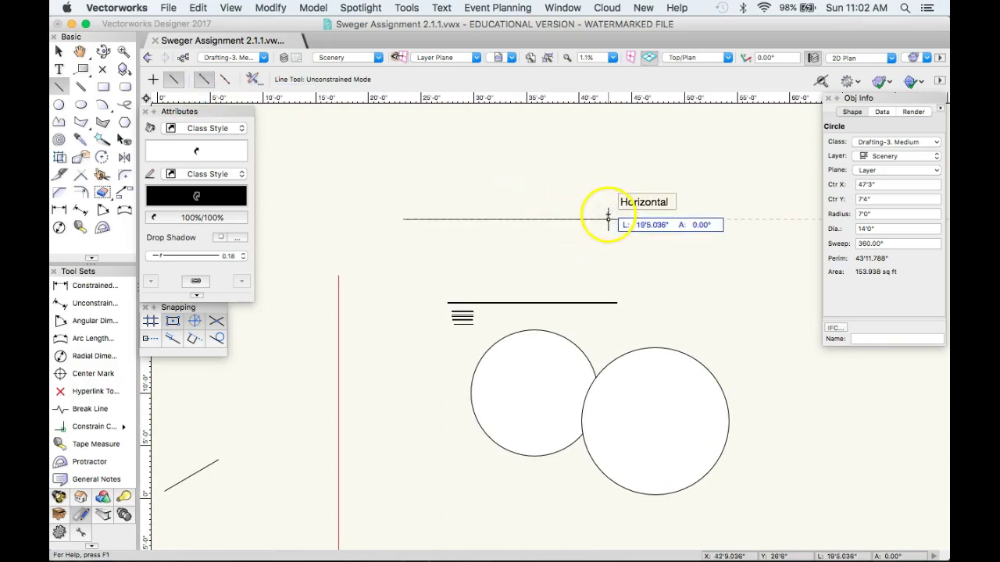
key(Tab)
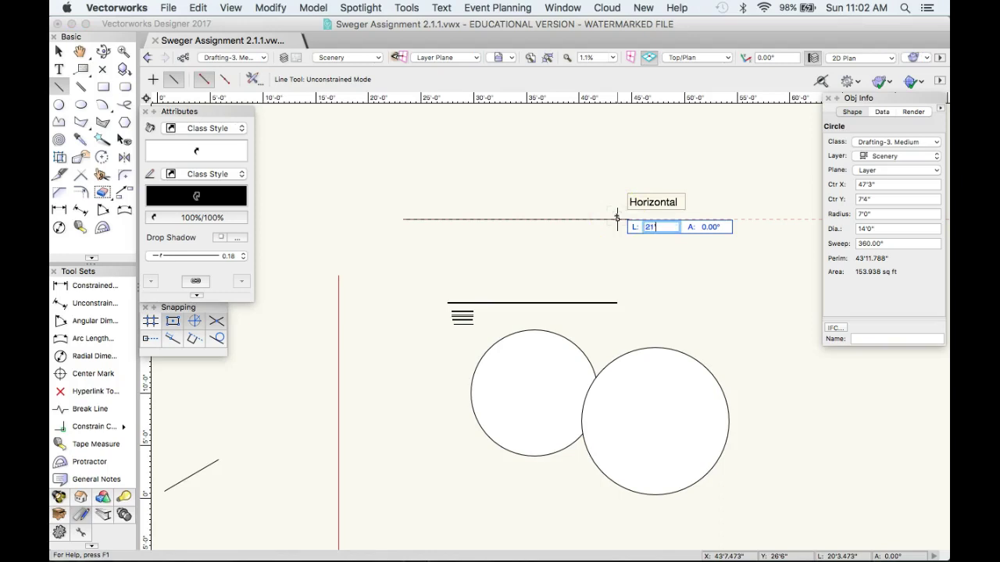
text(21')
key(Tab)
key(Return)
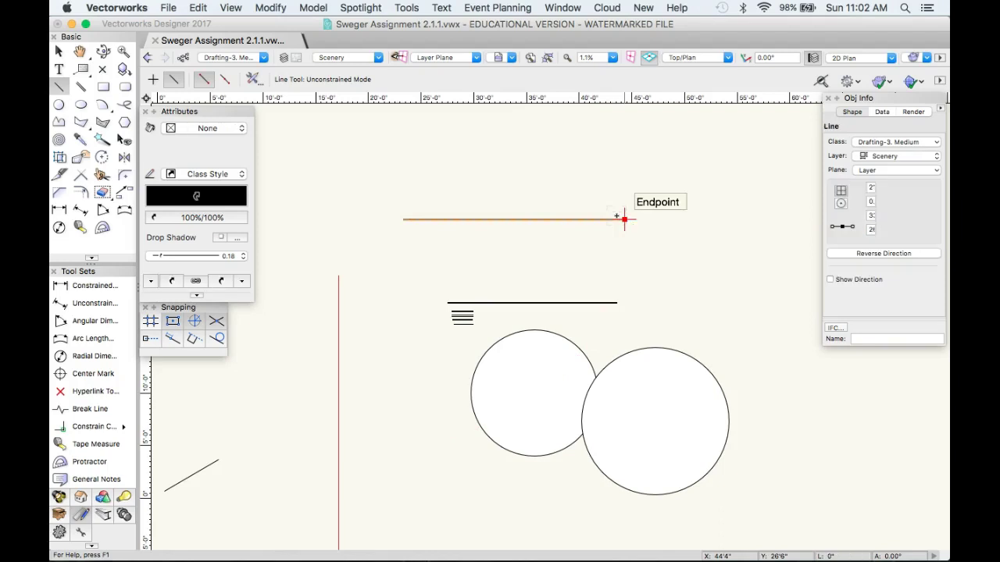
Step: Draw a 1'1" horizontal line above the 21' line, starting directly over its left end
click(403, 173)
key(Tab)
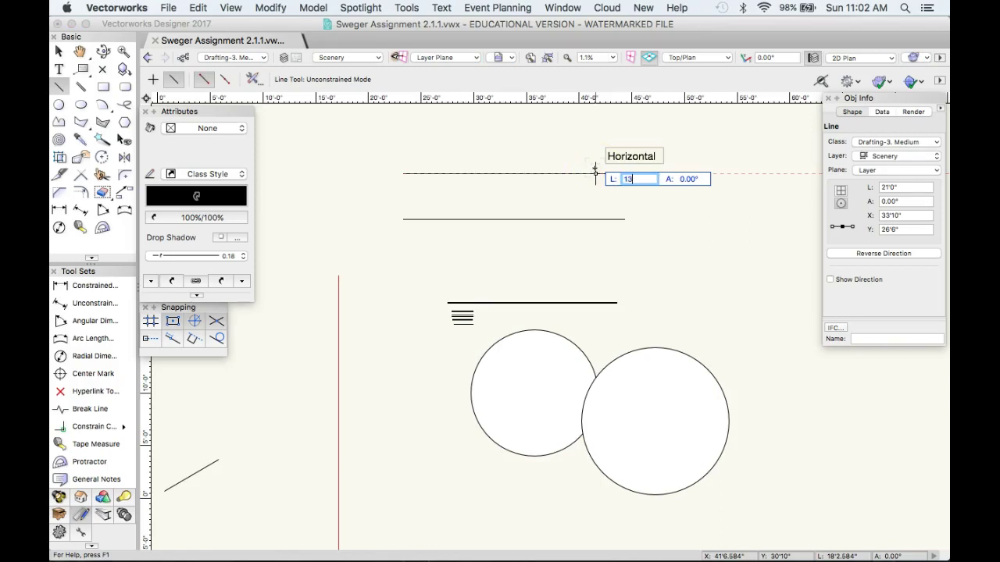
key(Return)
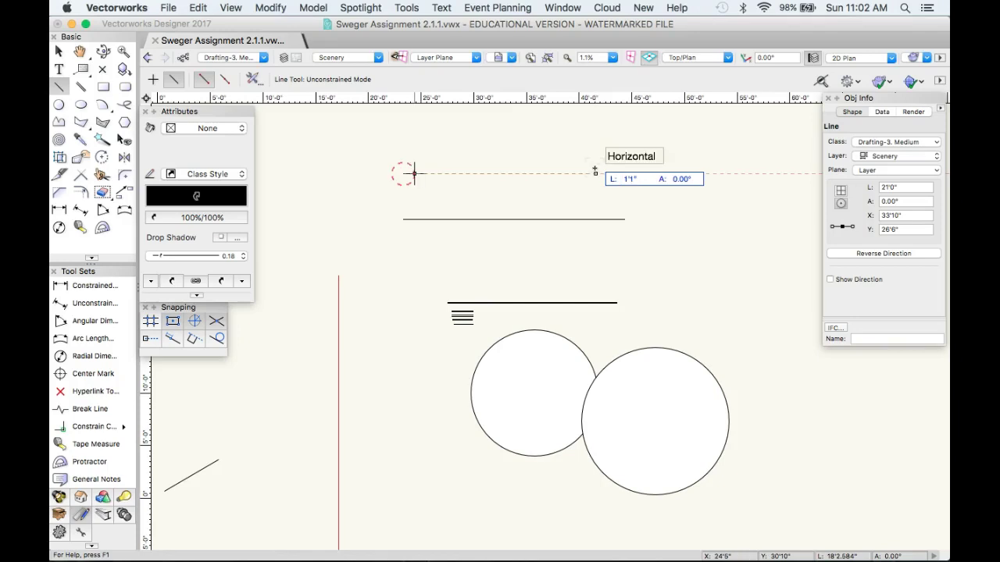
click(623, 163)
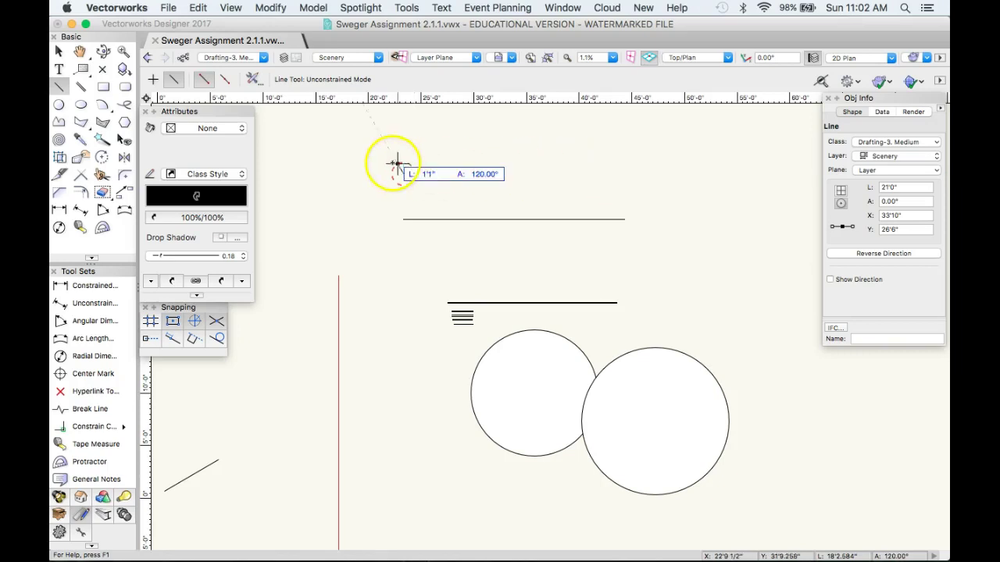
scroll(408, 174, up, 5)
click(406, 185)
scroll(403, 207, down, 2)
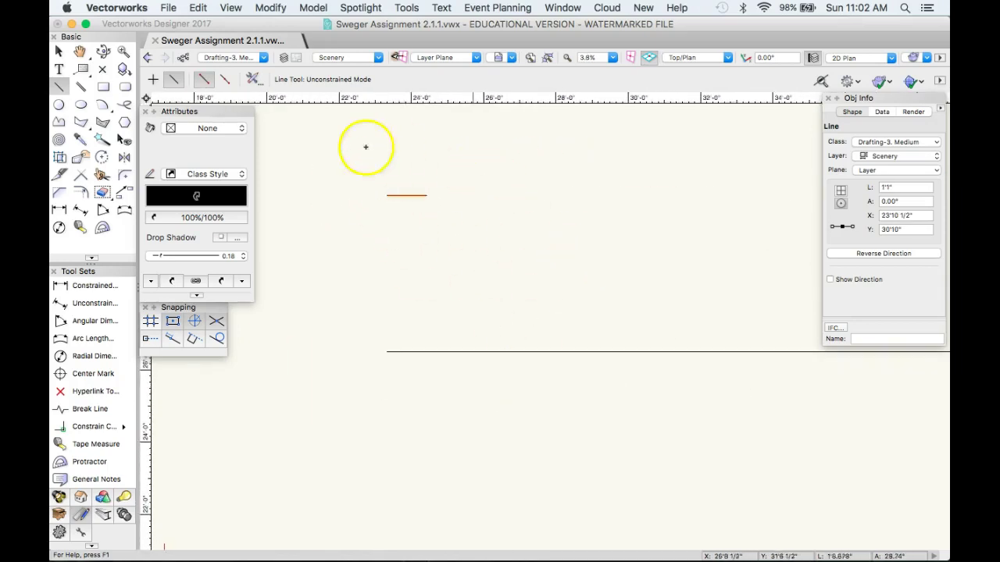